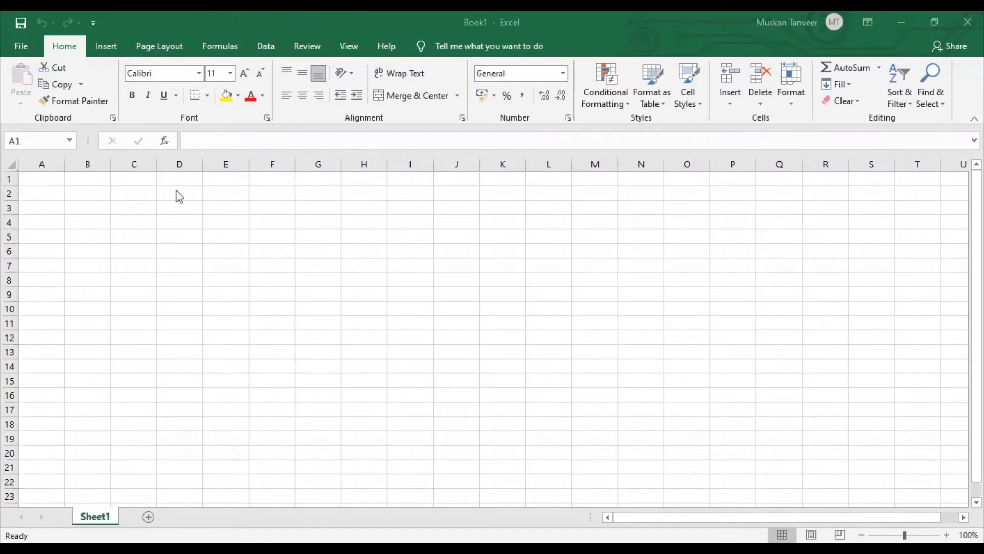
pyautogui.click(52, 179)
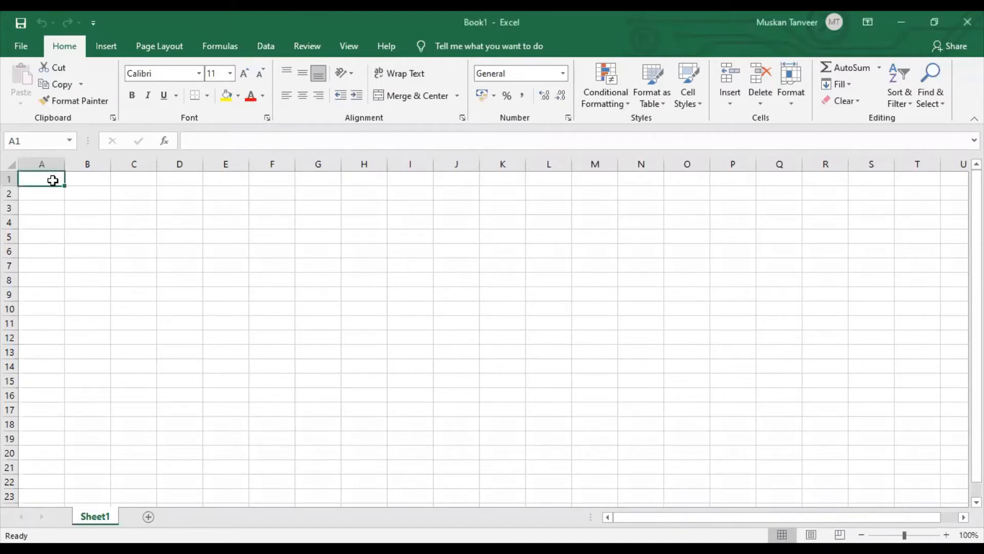
pyautogui.click(87, 224)
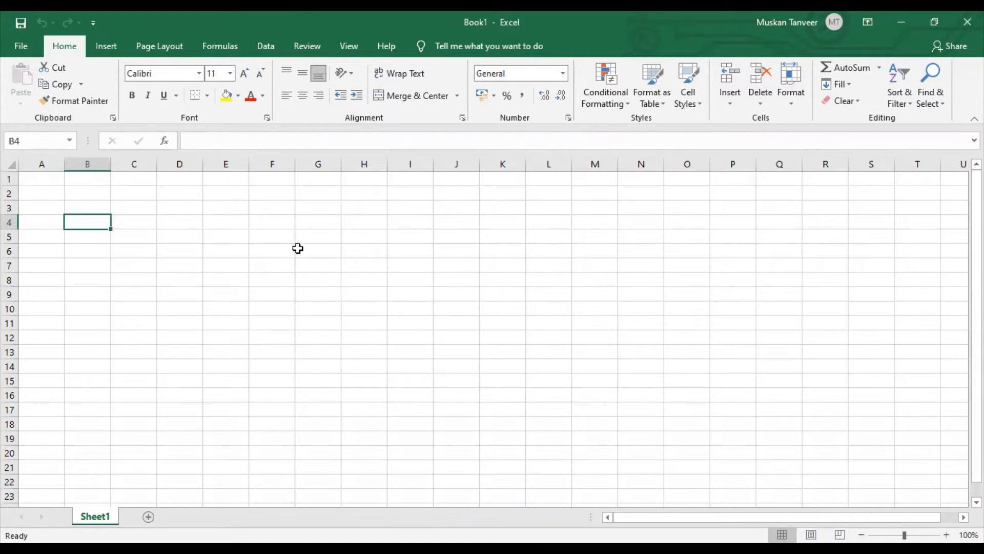
pyautogui.moveTo(302, 252); pyautogui.dragTo(507, 403)
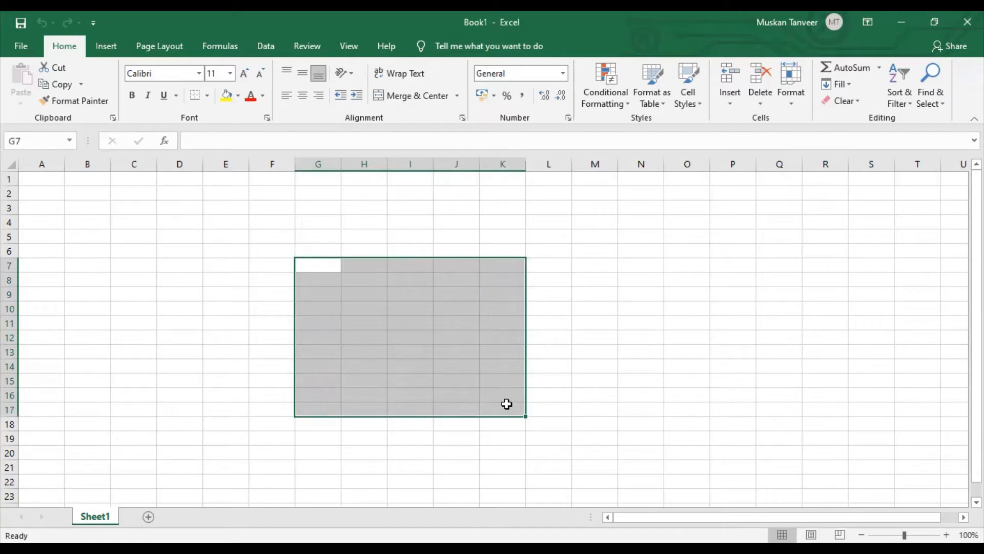
pyautogui.click(366, 266)
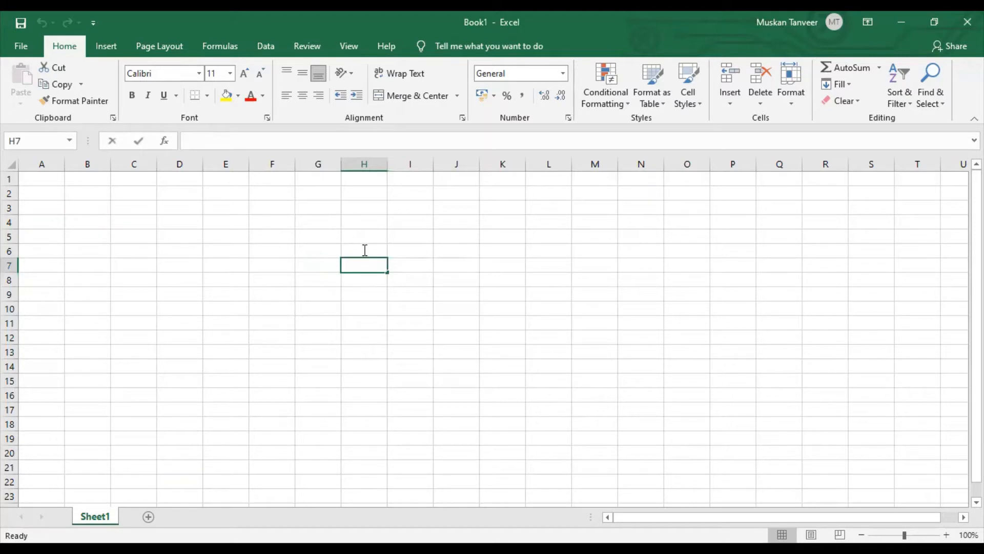
pyautogui.doubleClick(368, 266)
pyautogui.click(371, 287)
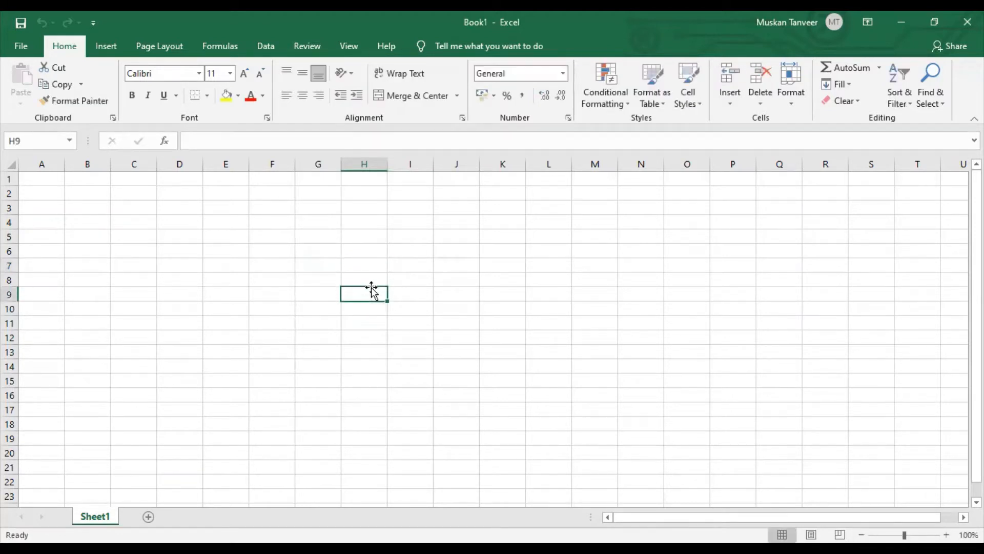
# - Apply all borders to the range H7:L18 to form an empty table grid
pyautogui.moveTo(369, 274); pyautogui.dragTo(548, 422)
pyautogui.click(365, 264)
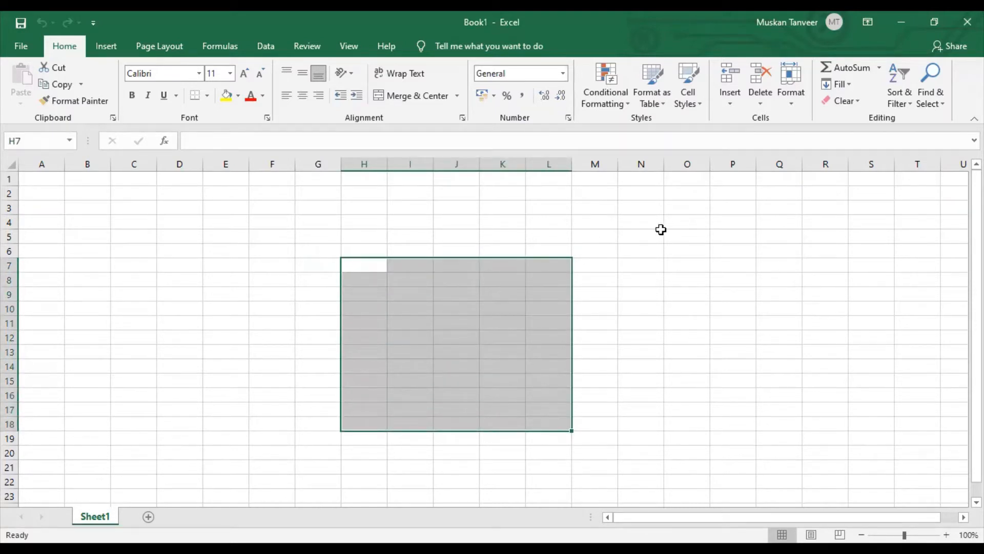
pyautogui.click(207, 96)
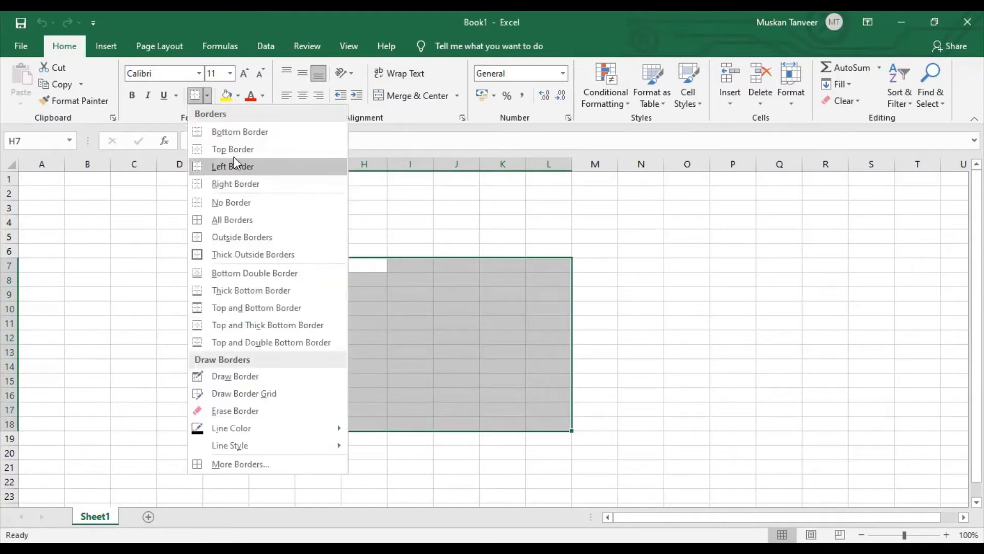
pyautogui.click(245, 220)
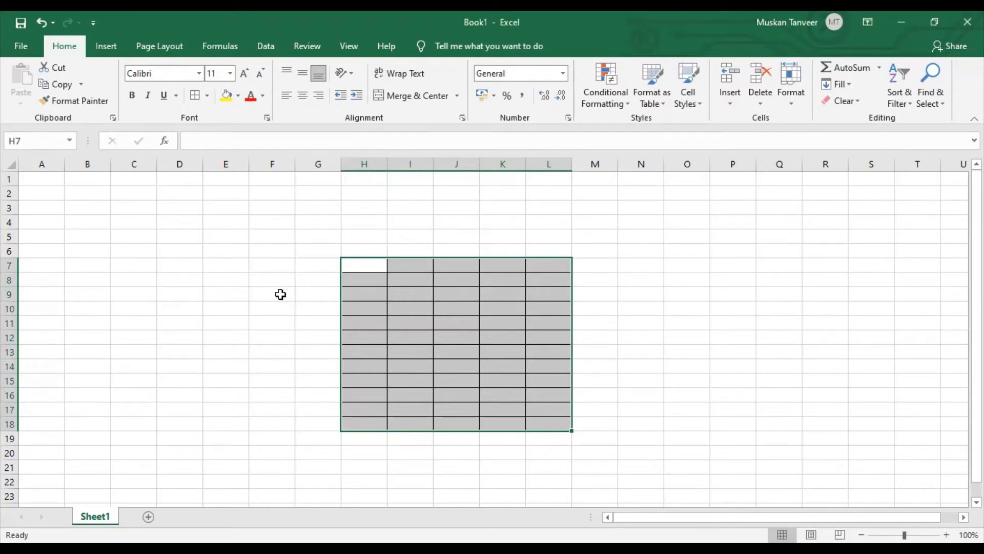
# - Enter the first two table headings in row 7: "S No." in H7 and "Flat No." in I7
pyautogui.click(385, 267)
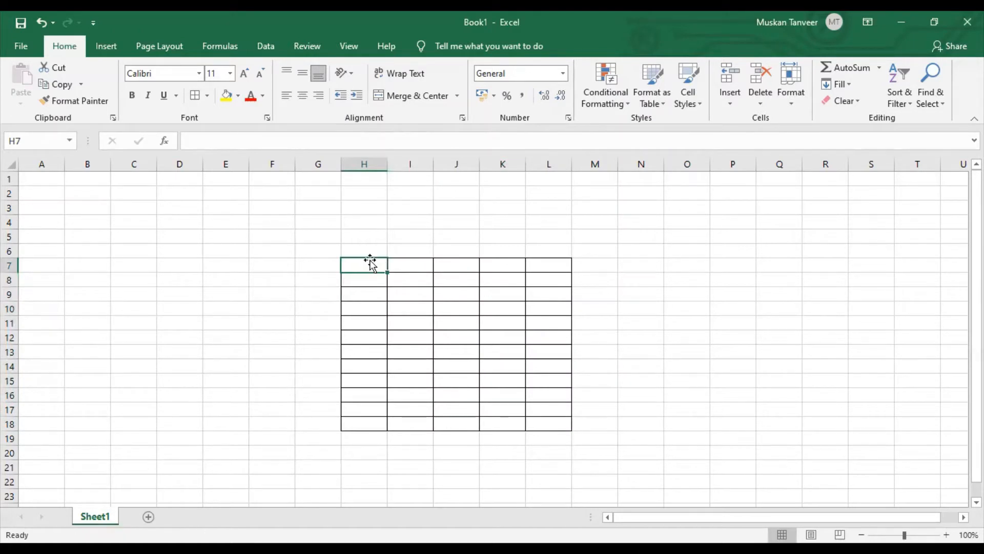
pyautogui.write('S')
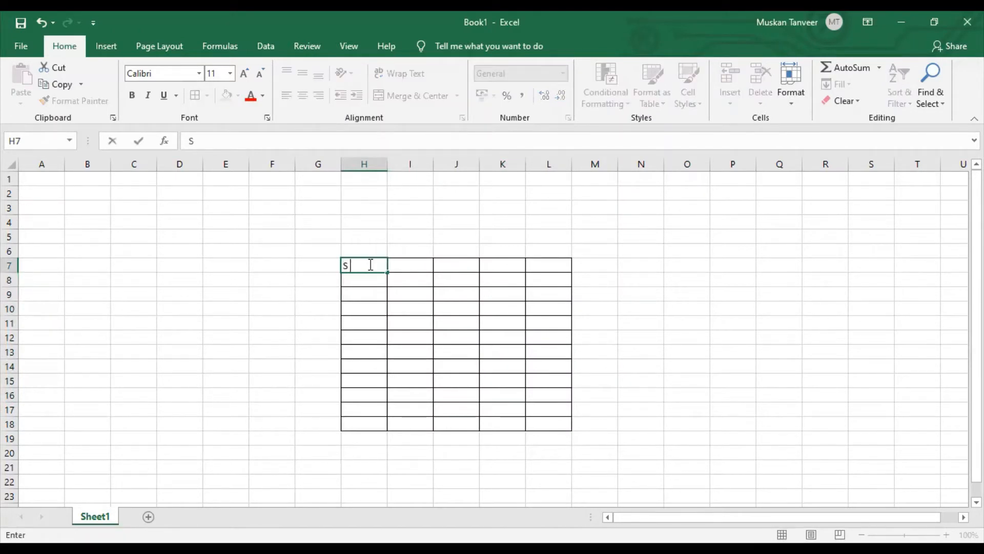
pyautogui.write(' No.')
pyautogui.click(409, 267)
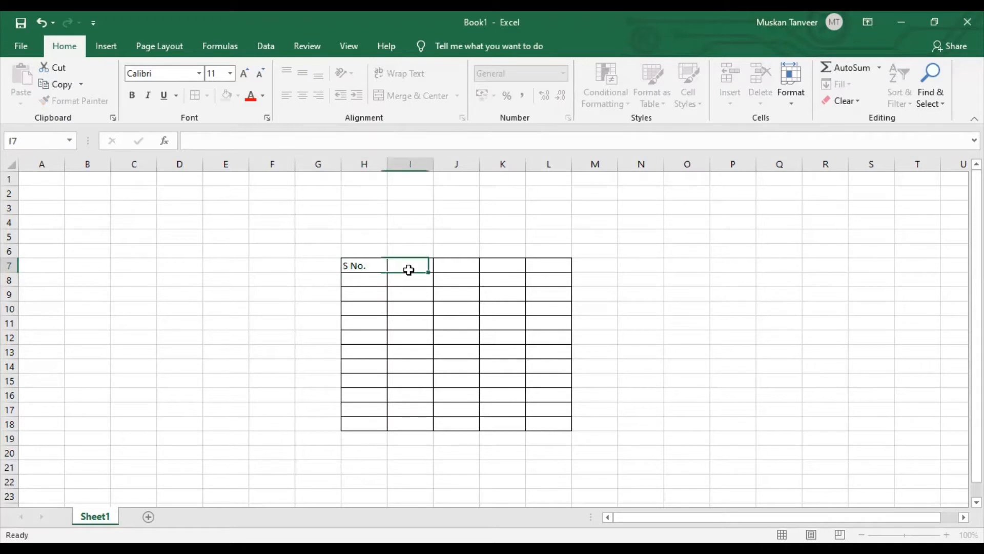
pyautogui.write('Fla')
pyautogui.write('t')
pyautogui.write(' No.')
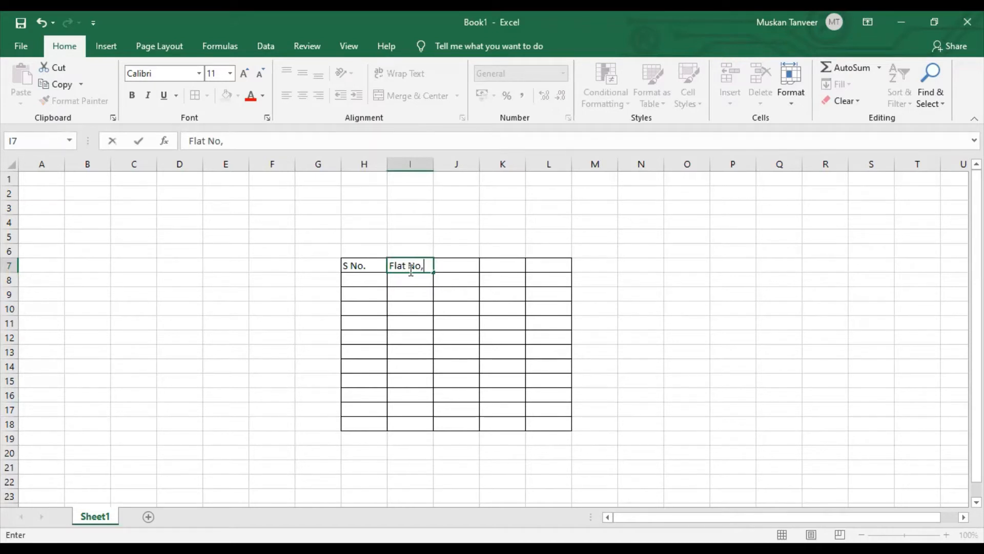
pyautogui.press('Tab')
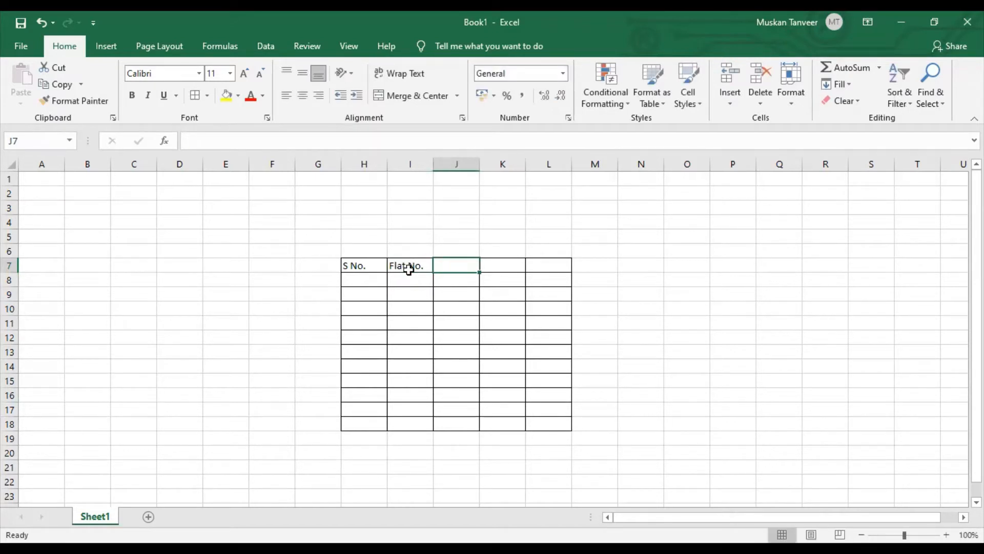
# - Enter the remaining headings "Name" in J7, "Amount" in K7 and "Payment Date" in L7
pyautogui.write('Name')
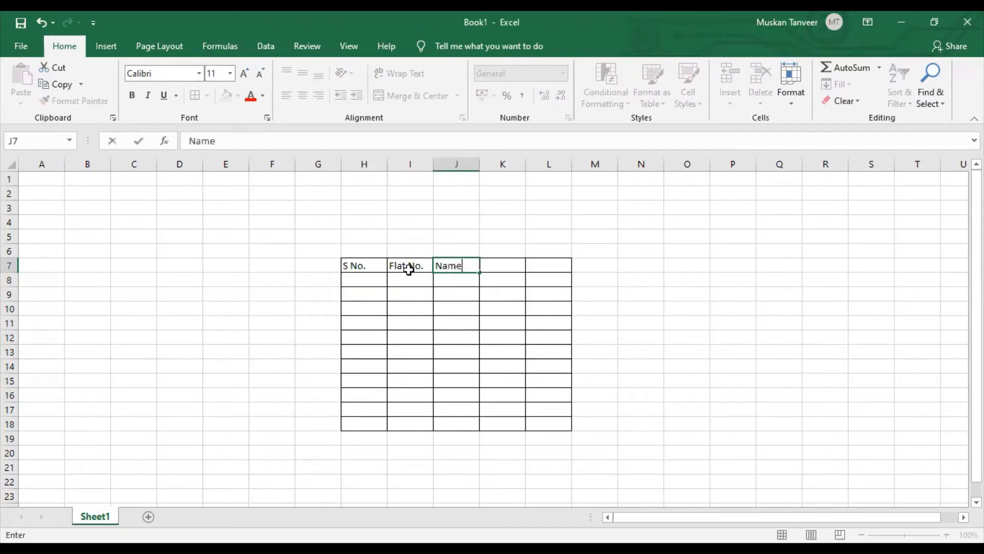
pyautogui.press('Tab')
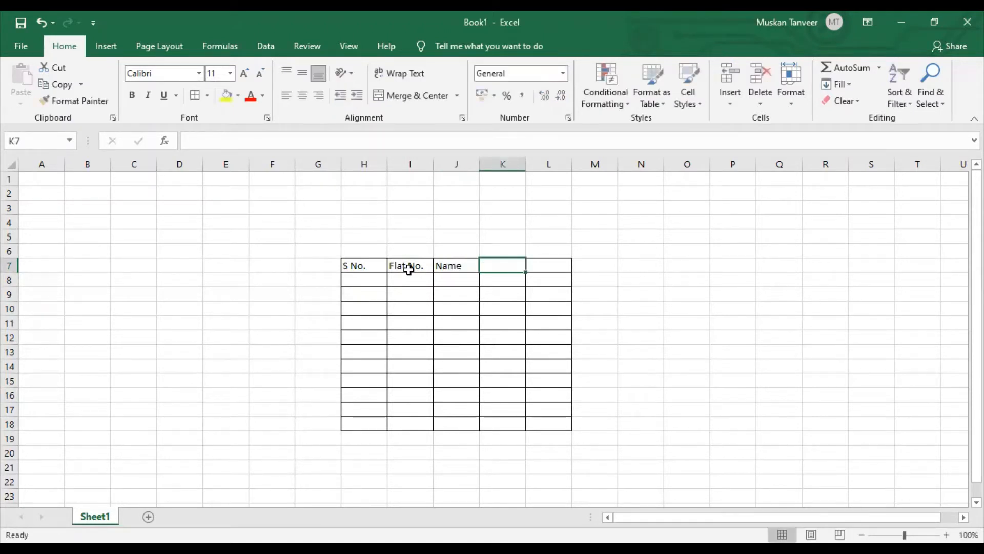
pyautogui.write('Amount')
pyautogui.press('Down')
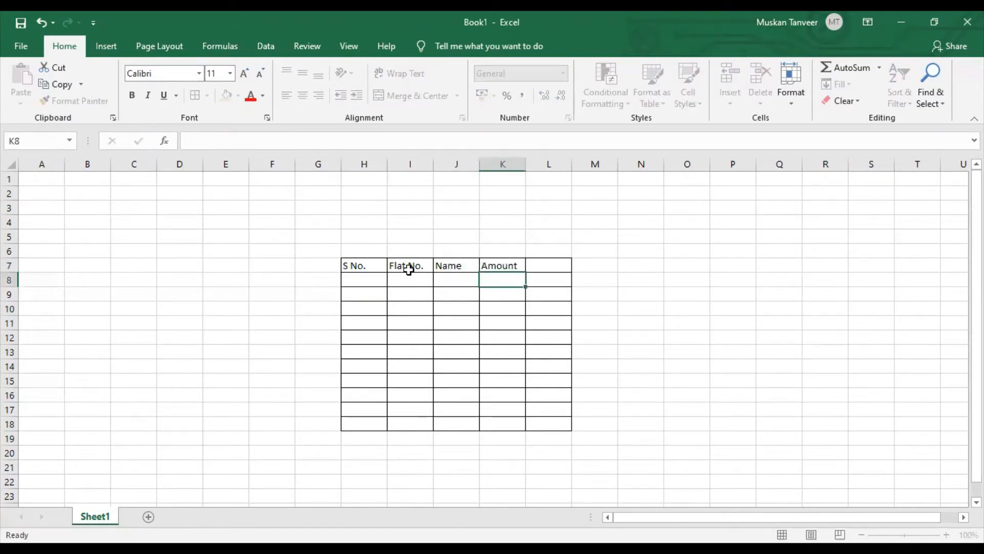
pyautogui.press('Up')
pyautogui.press('Right')
pyautogui.write('Pay')
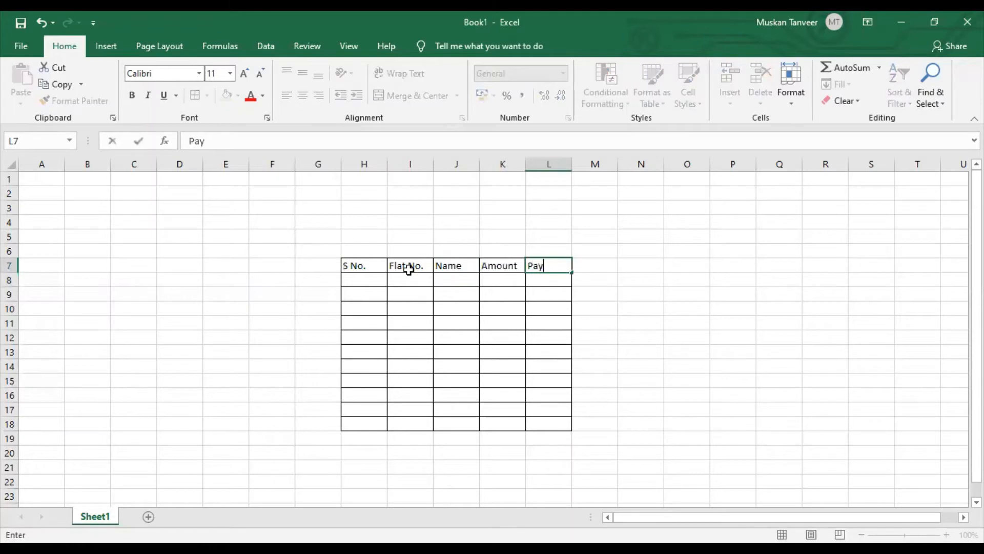
pyautogui.write('ment Date')
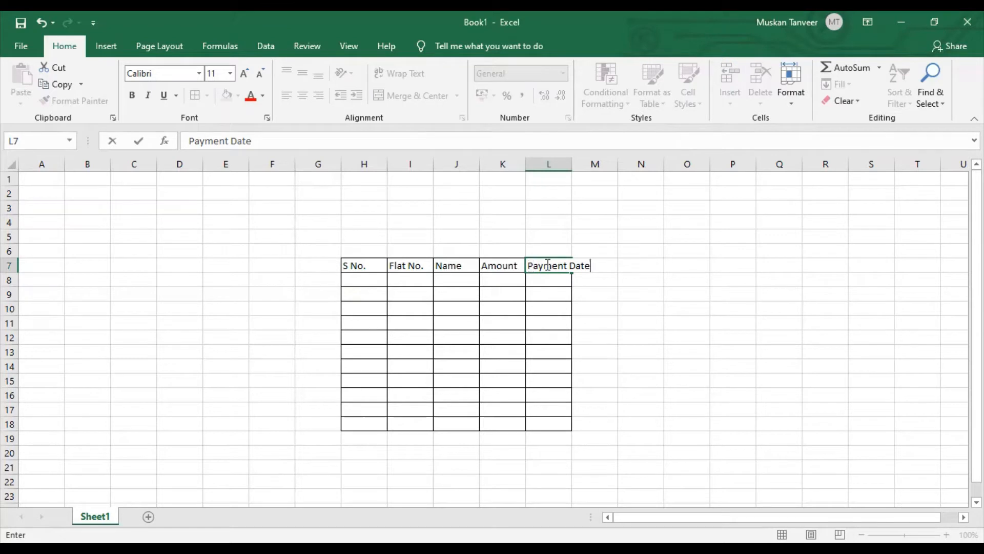
pyautogui.click(606, 267)
pyautogui.click(600, 290)
# - Try merging and centering the Payment Date heading across L7:M7, and undo the merge
pyautogui.moveTo(561, 266); pyautogui.dragTo(593, 272)
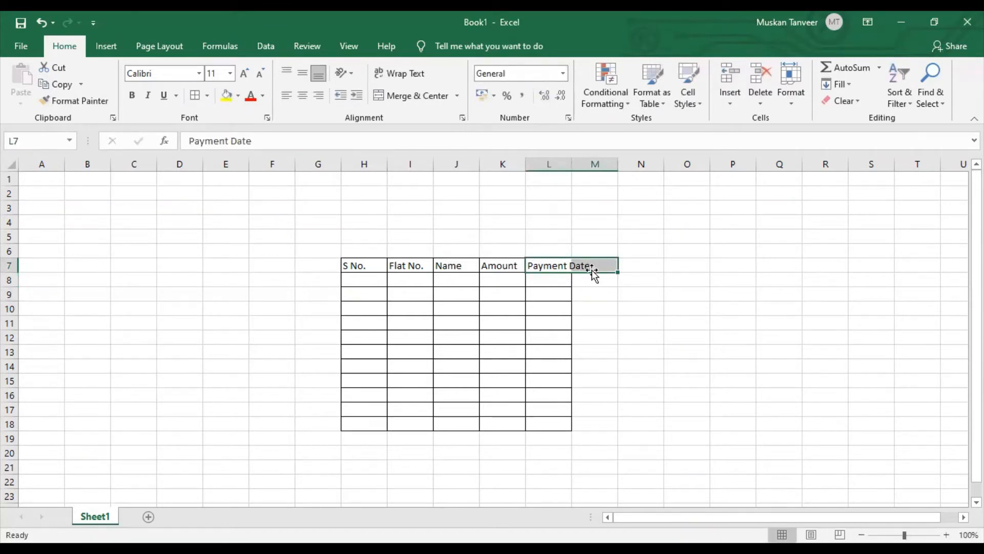
pyautogui.click(421, 96)
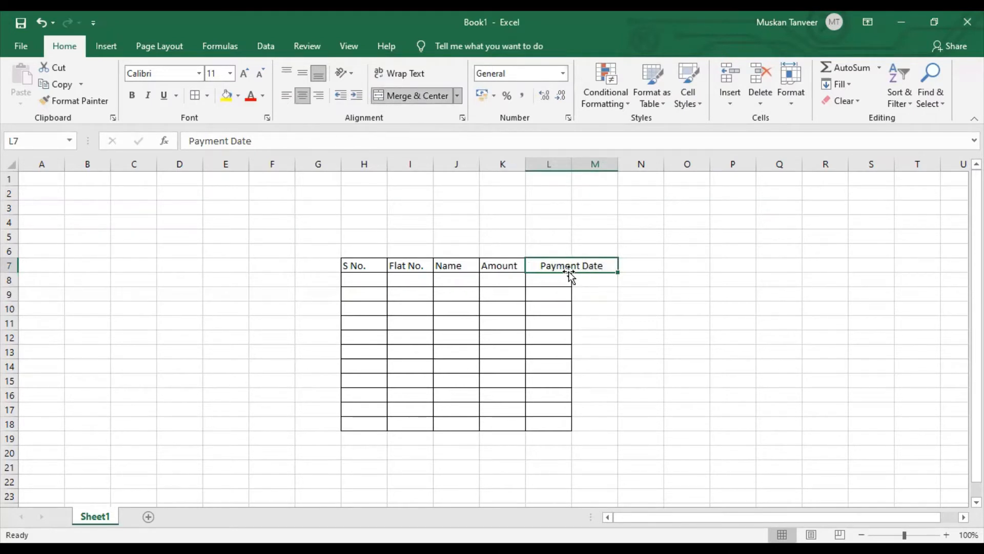
pyautogui.click(622, 288)
pyautogui.hotkey('ctrl', 'z')
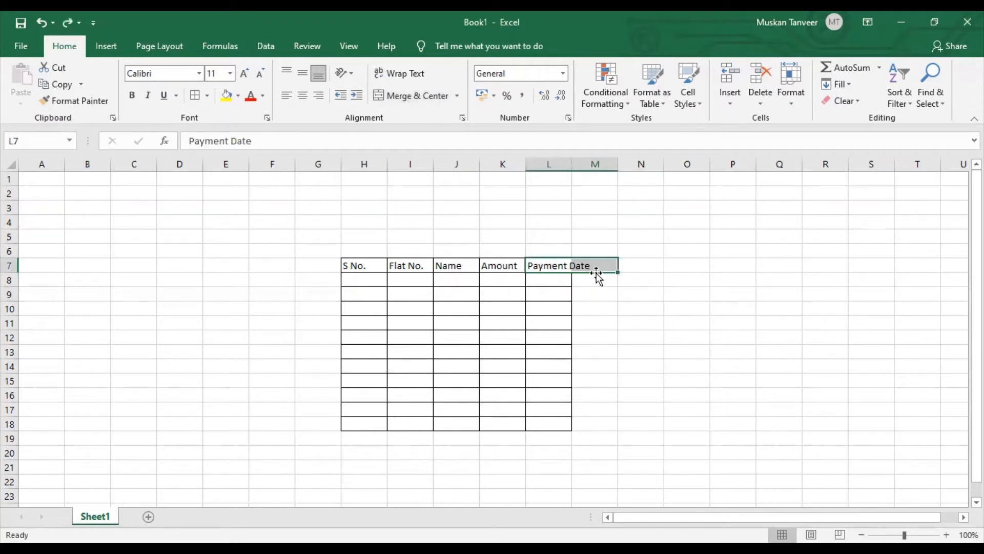
pyautogui.click(564, 265)
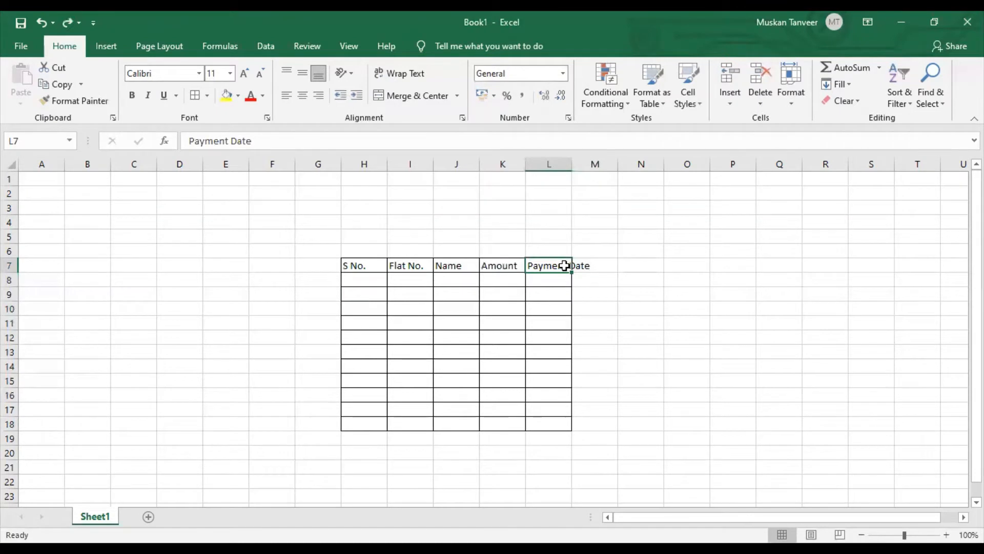
# - Set the column width of the five table columns, H through L, to 20.43
pyautogui.moveTo(364, 264); pyautogui.dragTo(551, 269)
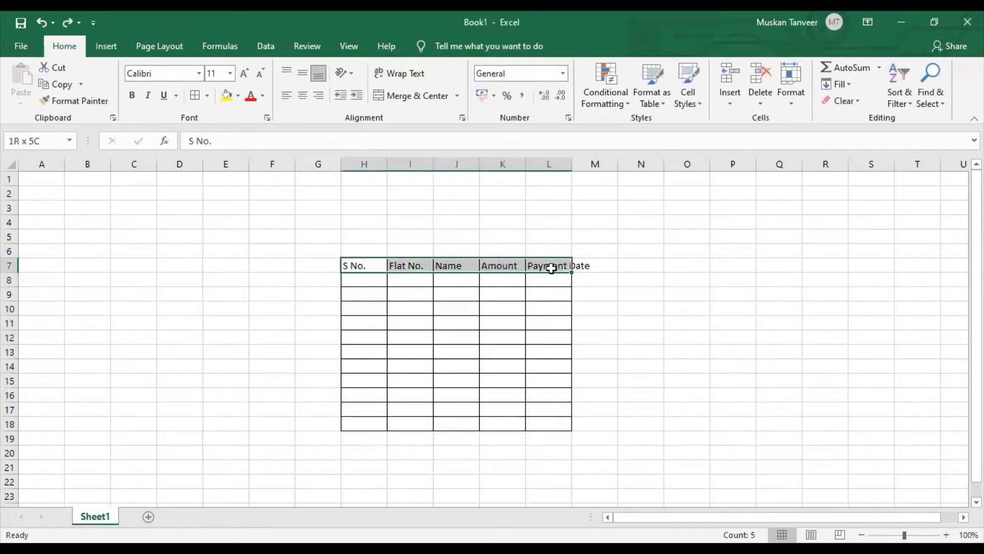
pyautogui.click(789, 105)
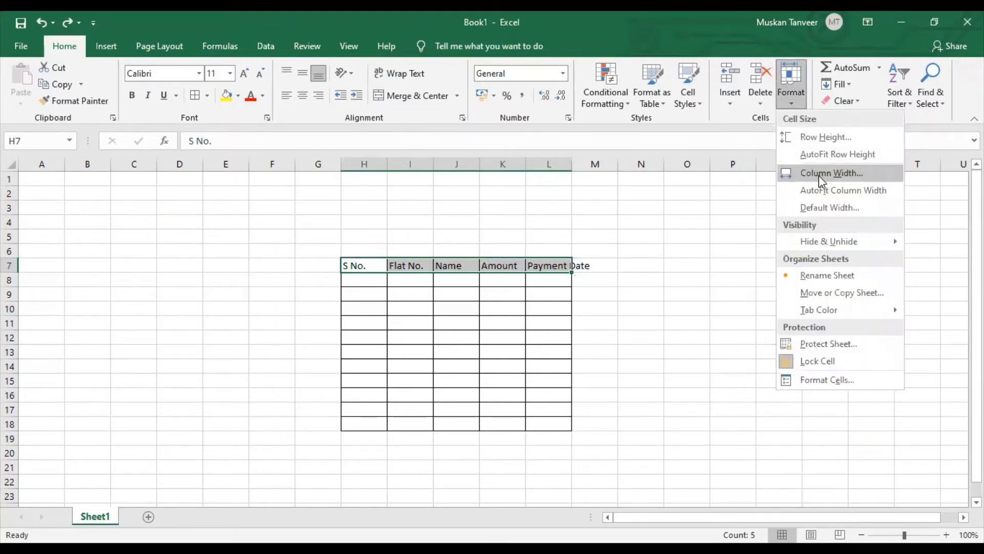
pyautogui.click(819, 174)
pyautogui.click(216, 331)
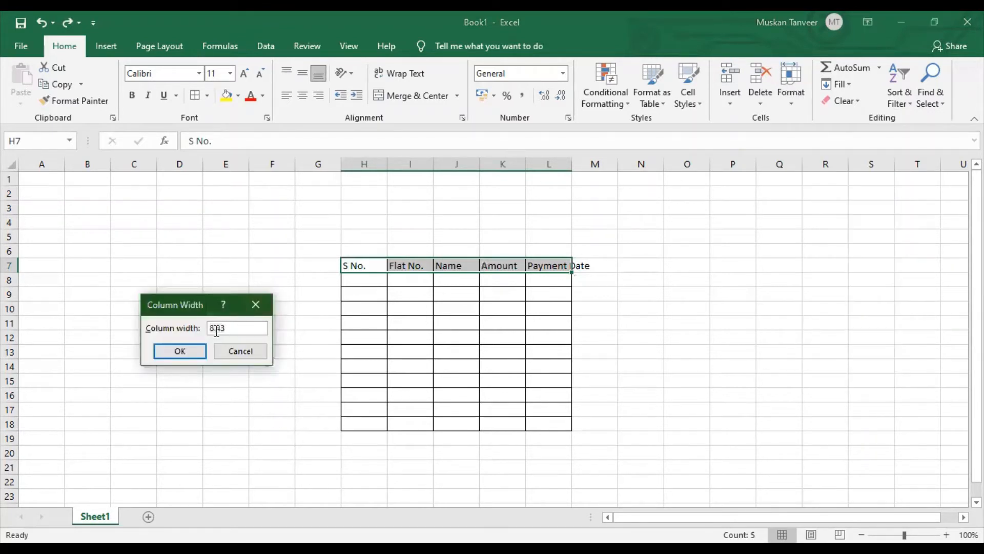
pyautogui.press('BackSpace')
pyautogui.press('BackSpace')
pyautogui.write('13')
pyautogui.press('BackSpace')
pyautogui.press('BackSpace')
pyautogui.press('BackSpace')
pyautogui.write('20.')
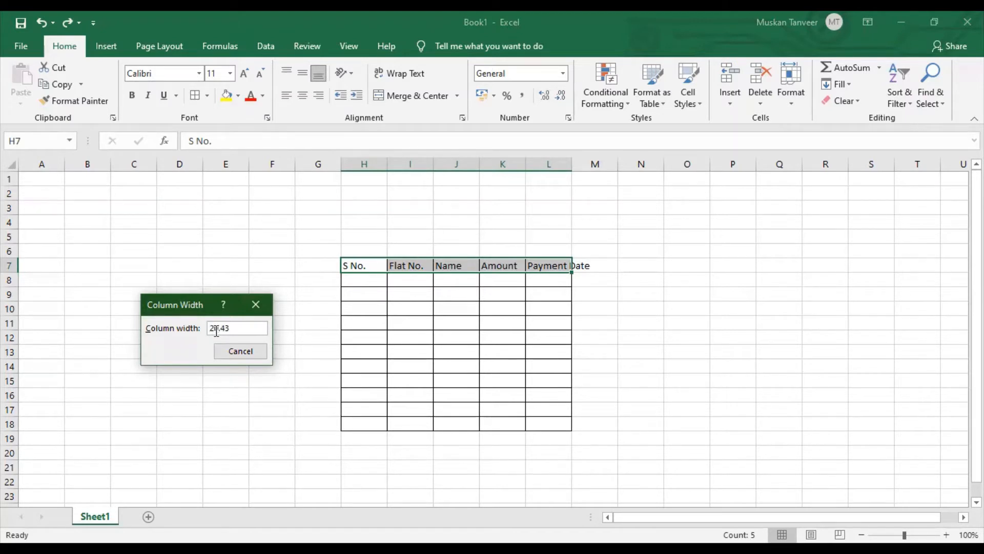
pyautogui.press('Return')
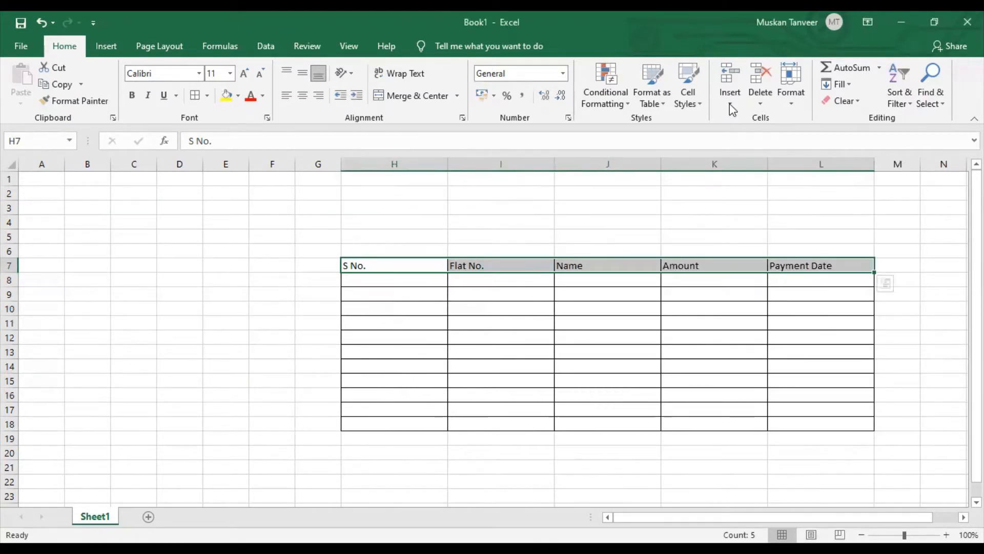
# - Set the column width of the five table columns, H through L, to 15.43
pyautogui.click(790, 100)
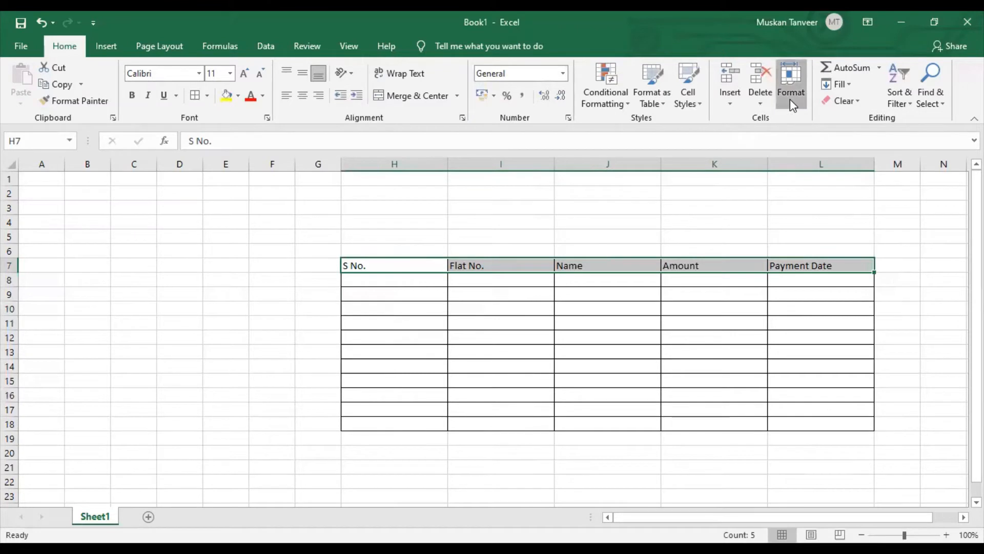
pyautogui.click(811, 172)
pyautogui.click(220, 329)
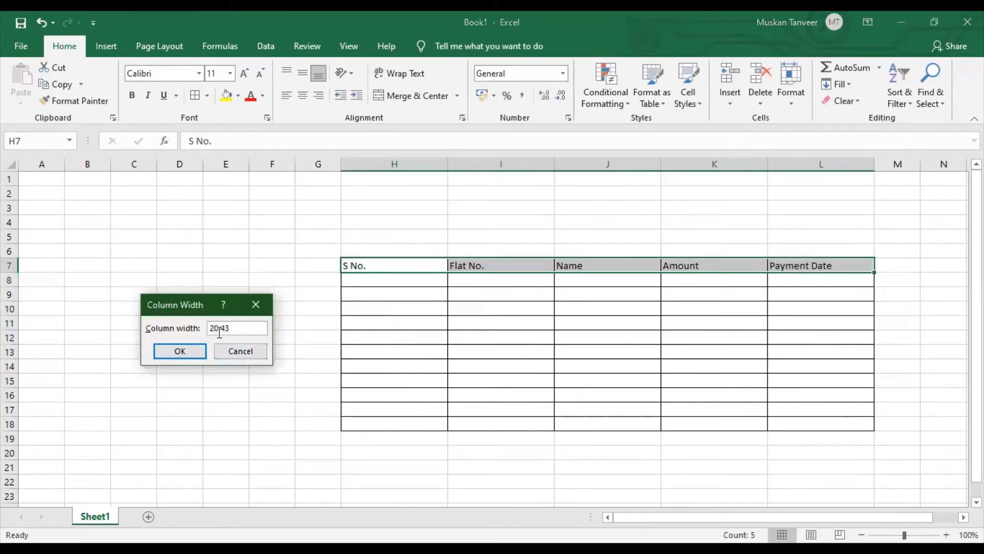
pyautogui.press('BackSpace')
pyautogui.press('BackSpace')
pyautogui.write('15')
pyautogui.press('Return')
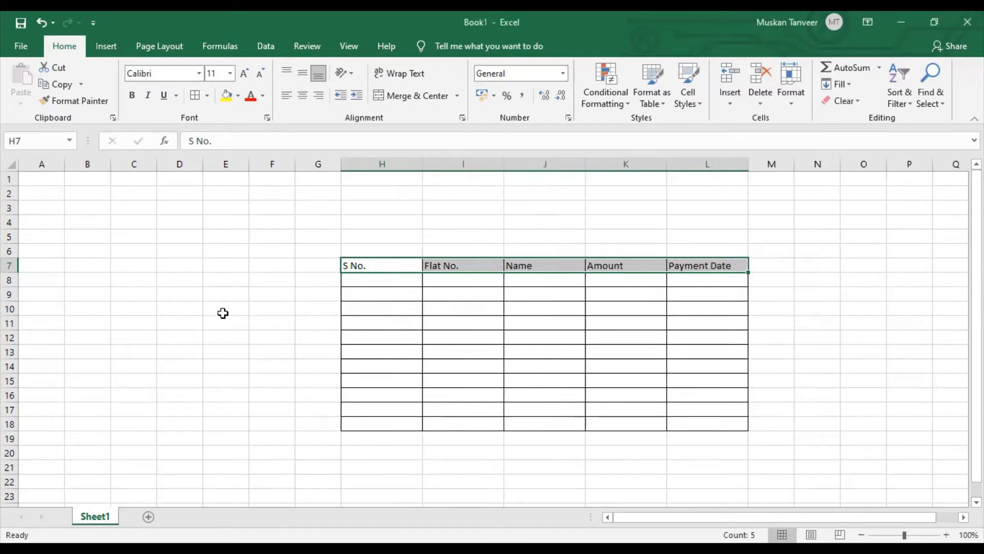
# - Set the width of the S No. column alone to 10.43 and select the first cell below its heading
pyautogui.click(368, 266)
pyautogui.click(485, 264)
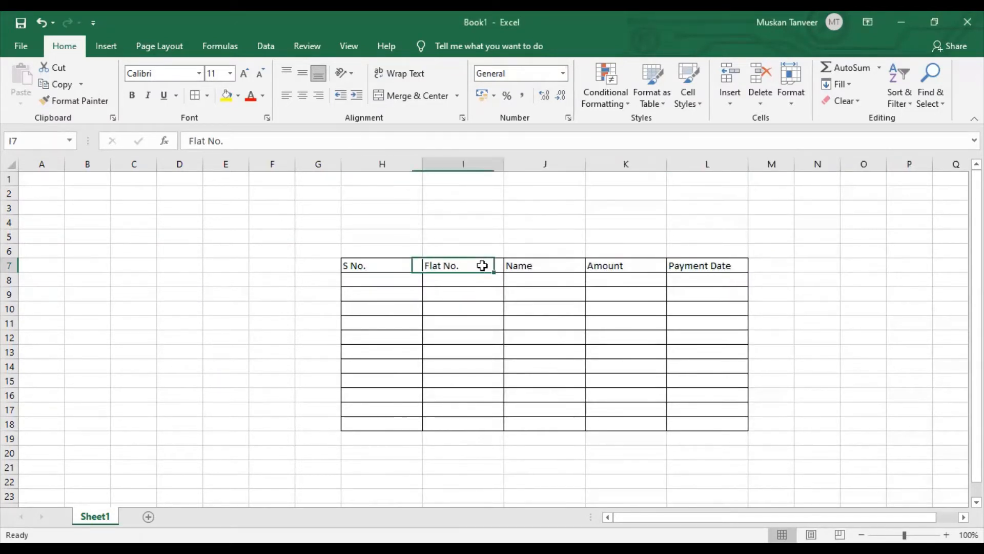
pyautogui.click(363, 260)
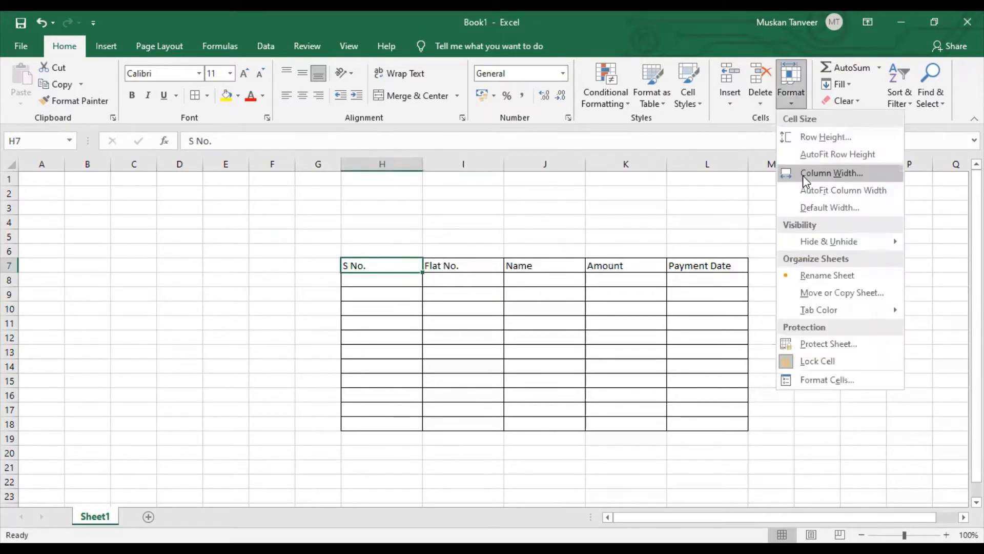
pyautogui.click(803, 175)
pyautogui.click(217, 328)
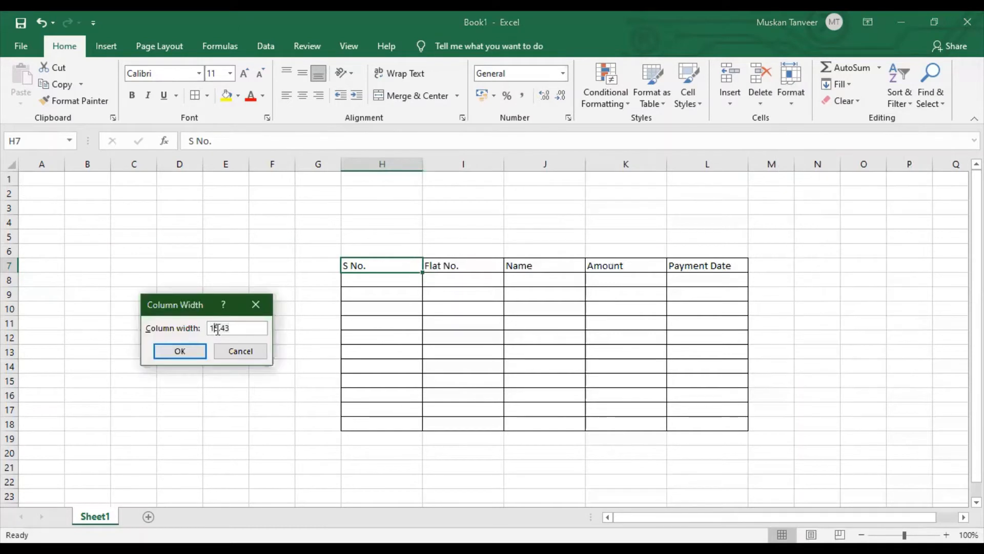
pyautogui.press('BackSpace')
pyautogui.write('0')
pyautogui.press('Return')
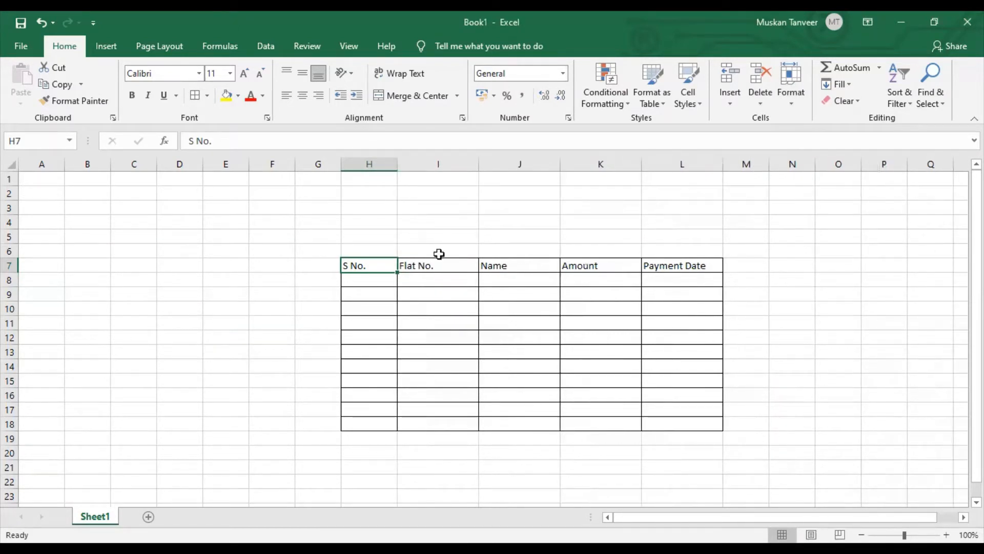
pyautogui.click(362, 279)
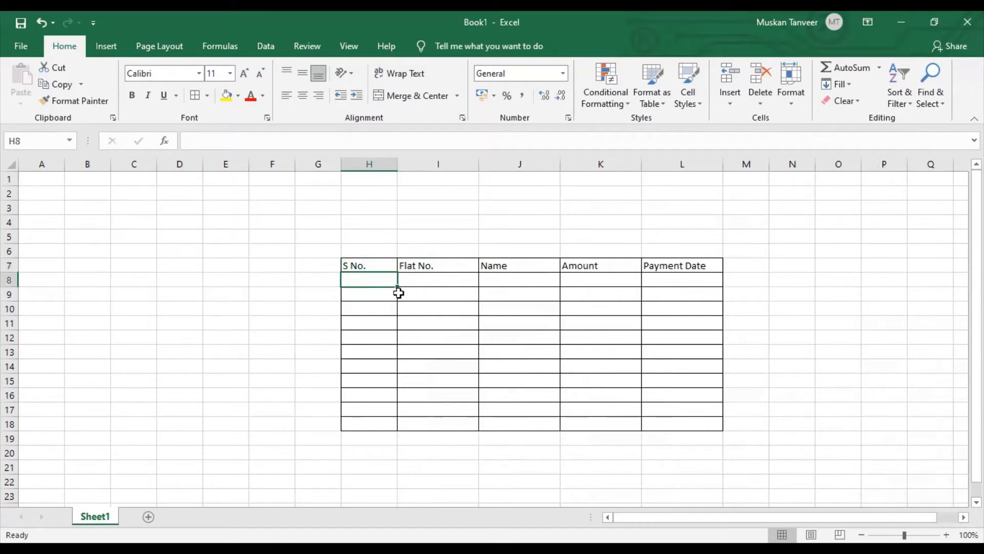
# - Select the heading cells H7:L7 and set their row height to 20
pyautogui.click(378, 263)
pyautogui.moveTo(378, 263); pyautogui.dragTo(717, 265)
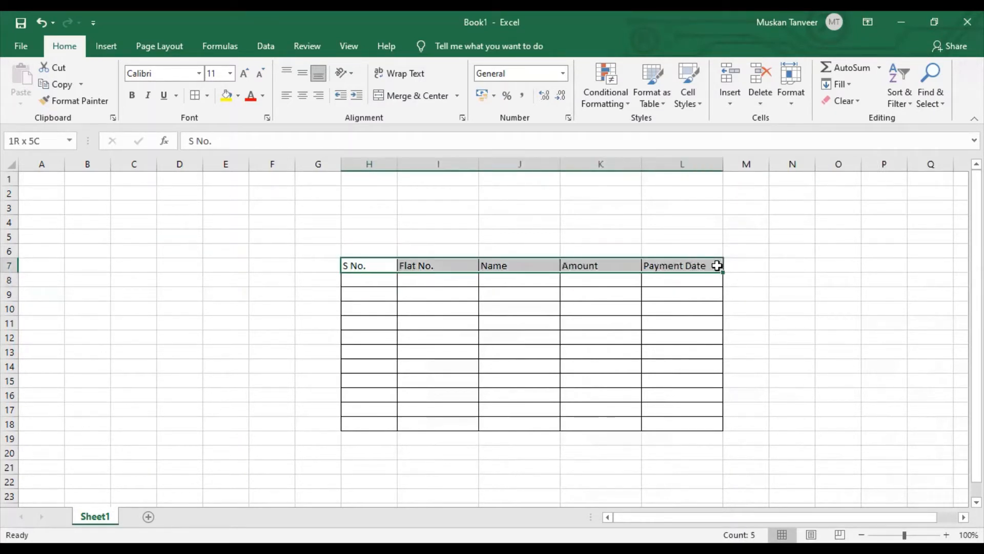
pyautogui.click(794, 105)
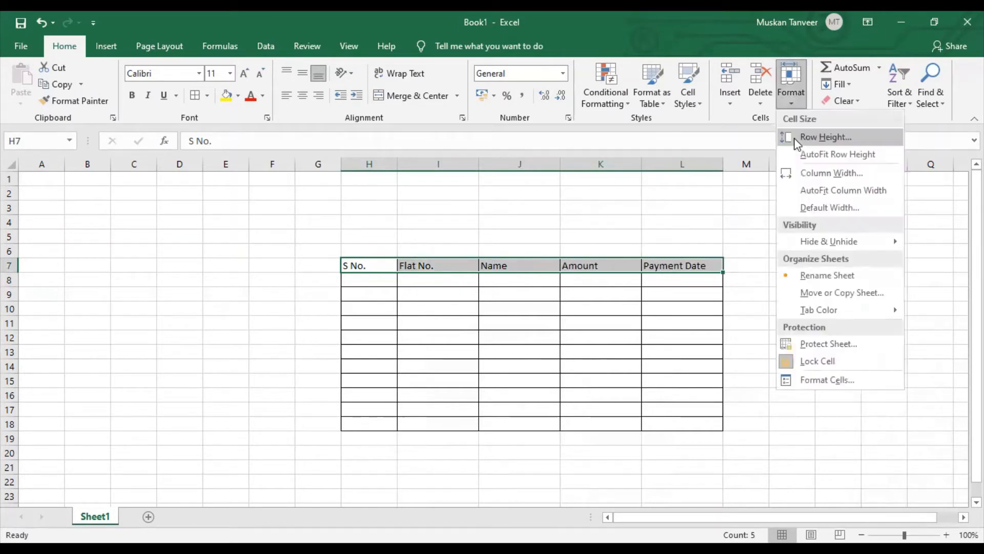
pyautogui.click(820, 136)
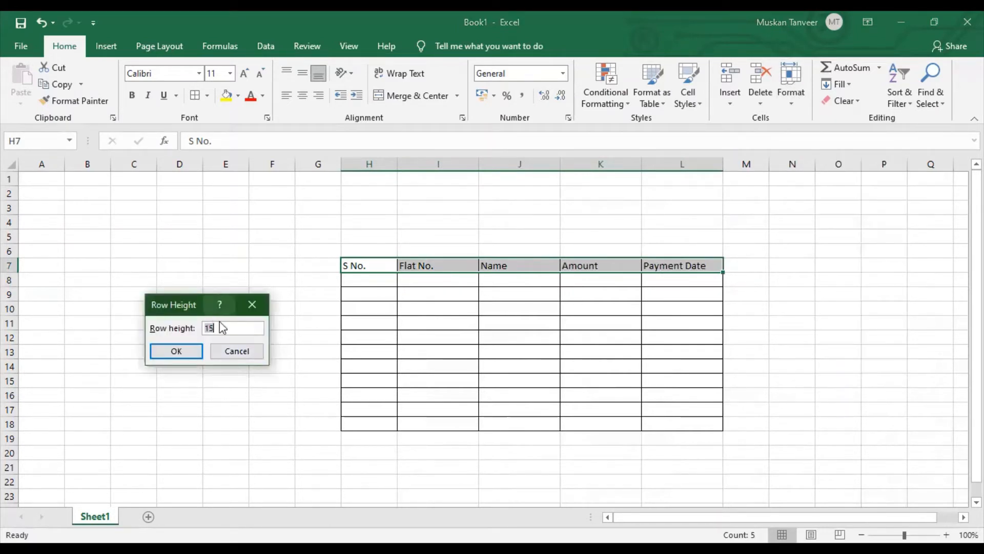
pyautogui.click(223, 326)
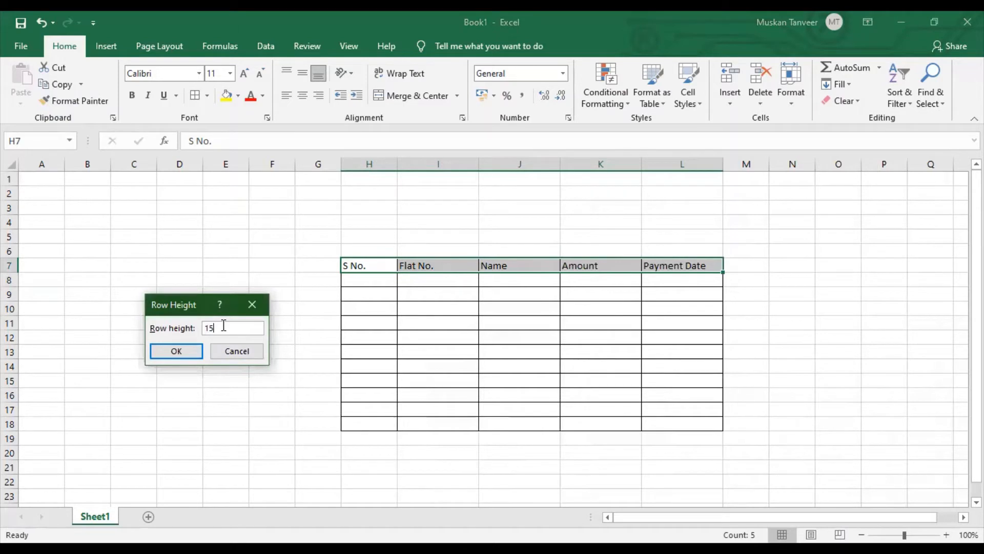
pyautogui.press('BackSpace')
pyautogui.press('BackSpace')
pyautogui.write('20')
pyautogui.press('Return')
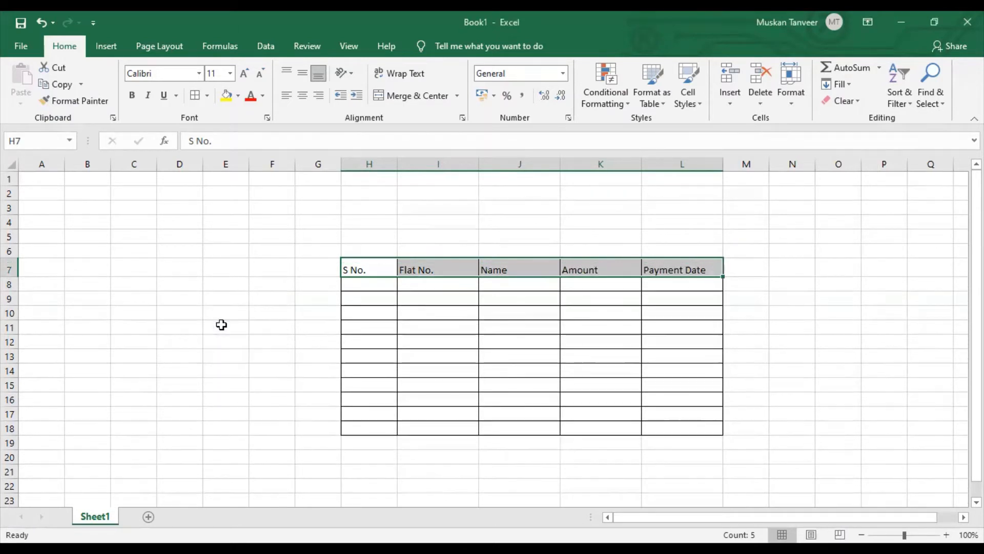
# - Set the row height of the heading row to 25
pyautogui.click(800, 100)
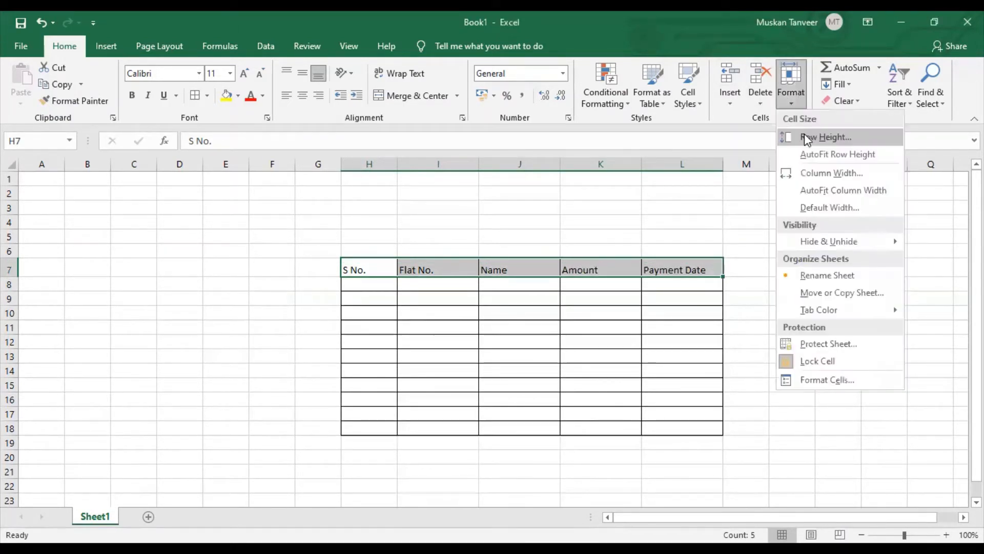
pyautogui.press('Return')
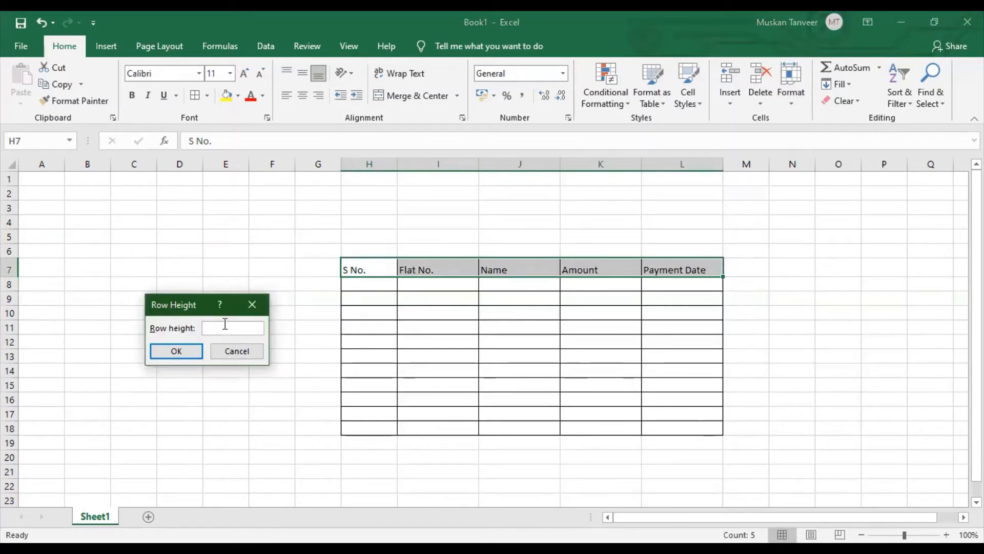
pyautogui.write('25')
pyautogui.press('Return')
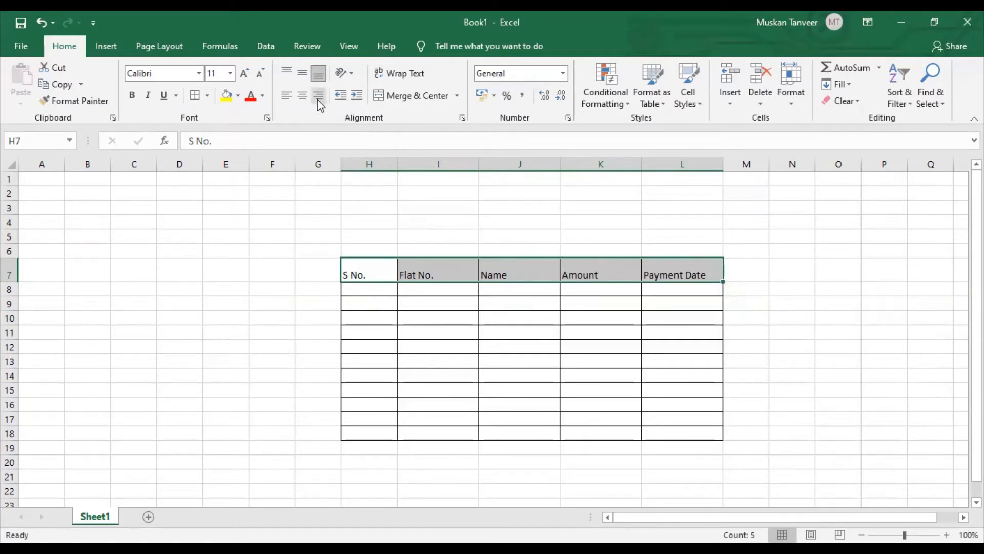
# - Middle-align the five headings vertically and center them horizontally, trying top and right alignment along the way
pyautogui.click(302, 75)
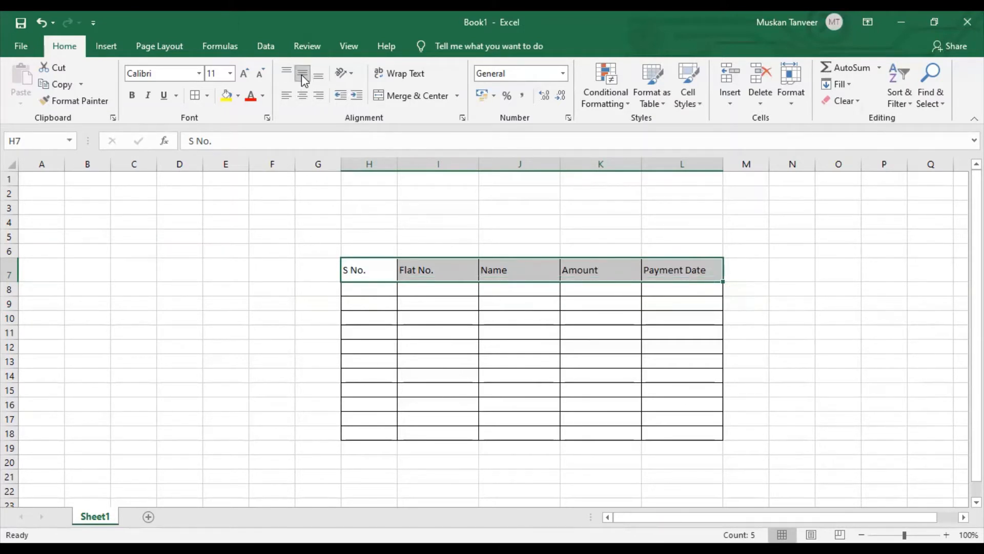
pyautogui.click(290, 69)
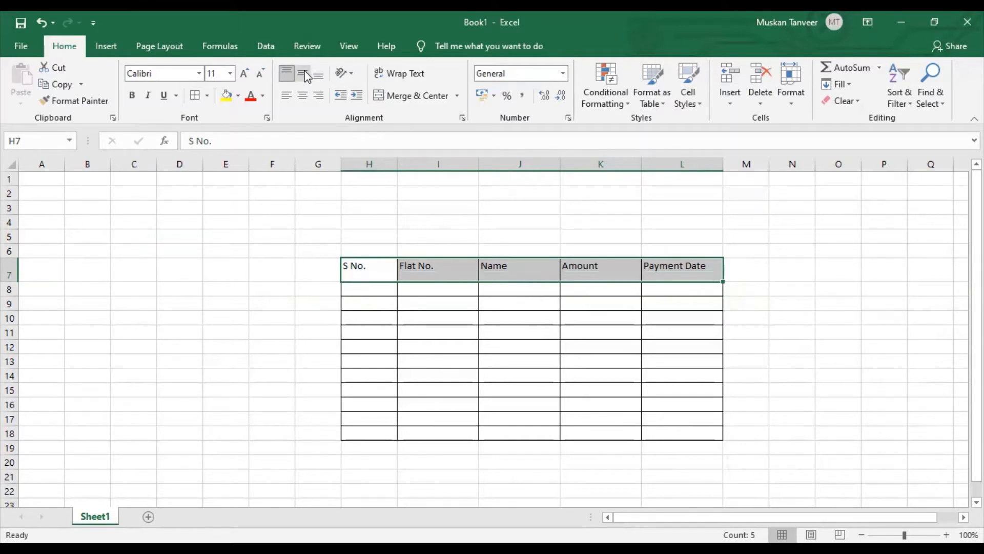
pyautogui.click(305, 76)
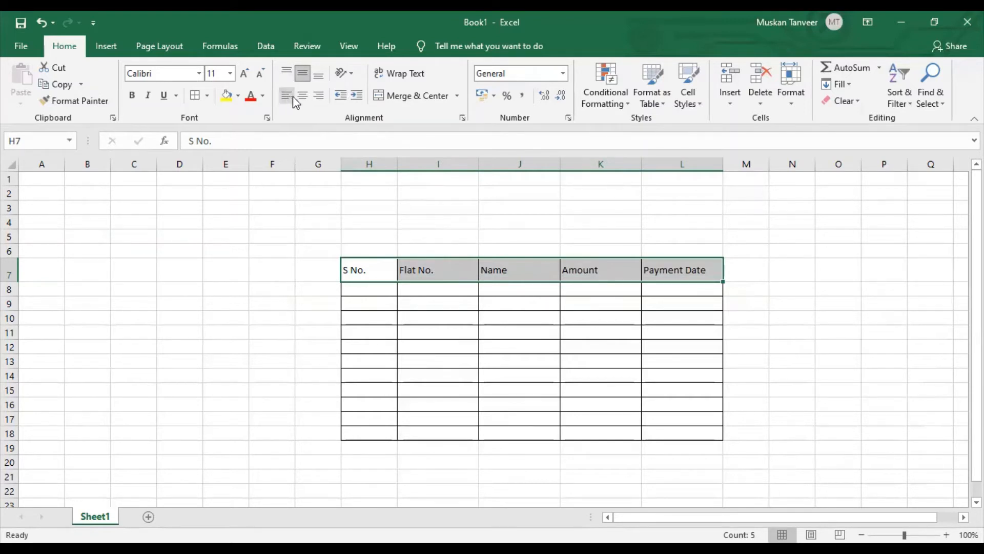
pyautogui.click(303, 96)
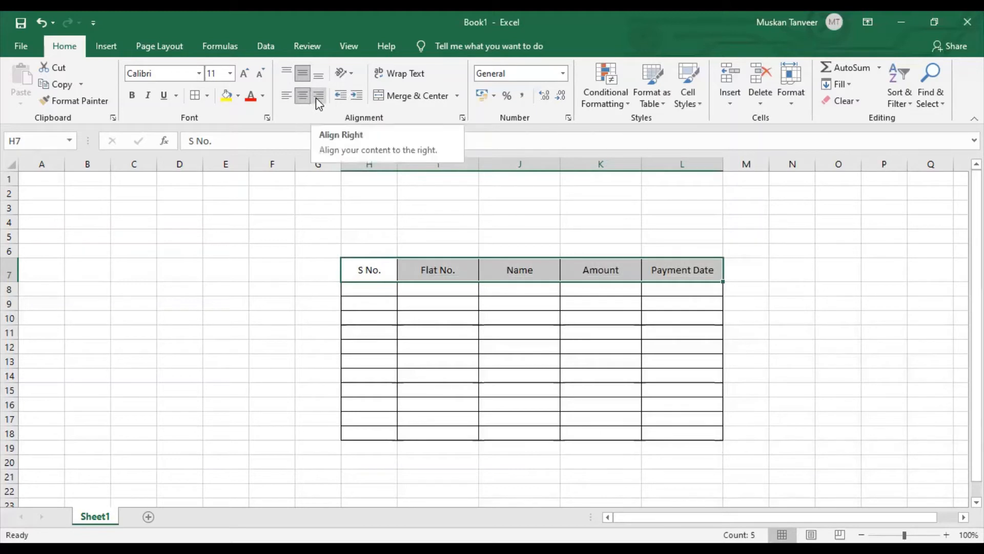
pyautogui.click(316, 100)
pyautogui.click(303, 98)
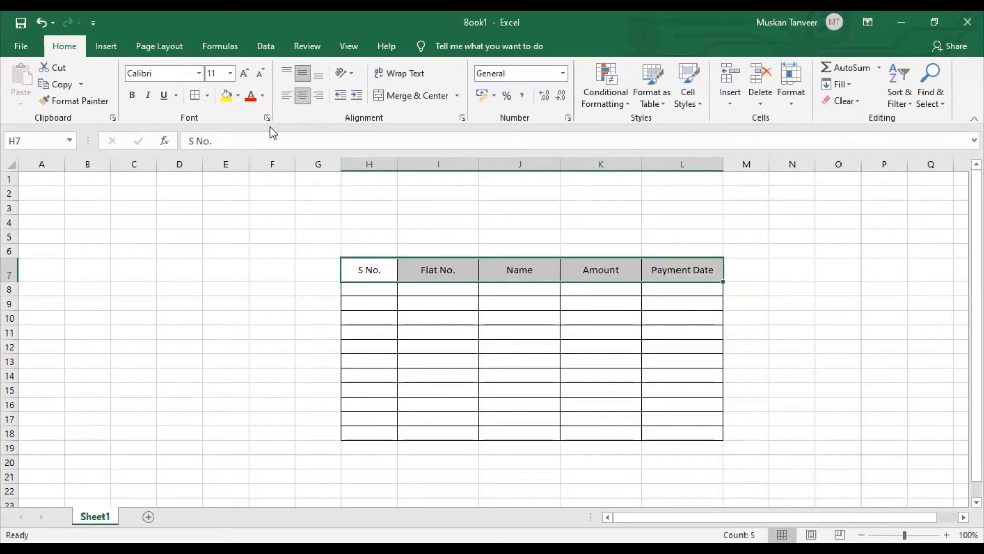
# - Try bold, italic and underline on the five headings, and remove all three styles again
pyautogui.click(133, 97)
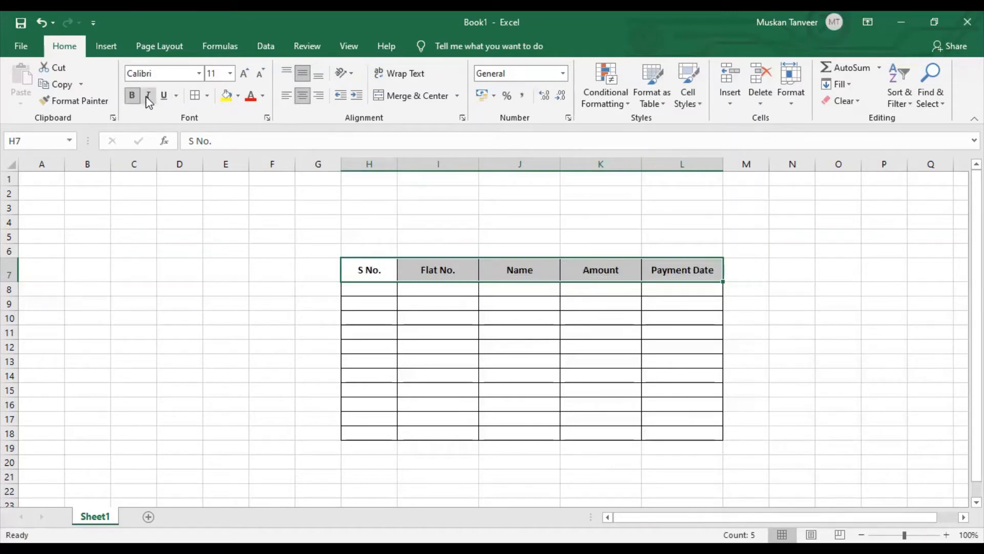
pyautogui.click(148, 98)
pyautogui.click(161, 98)
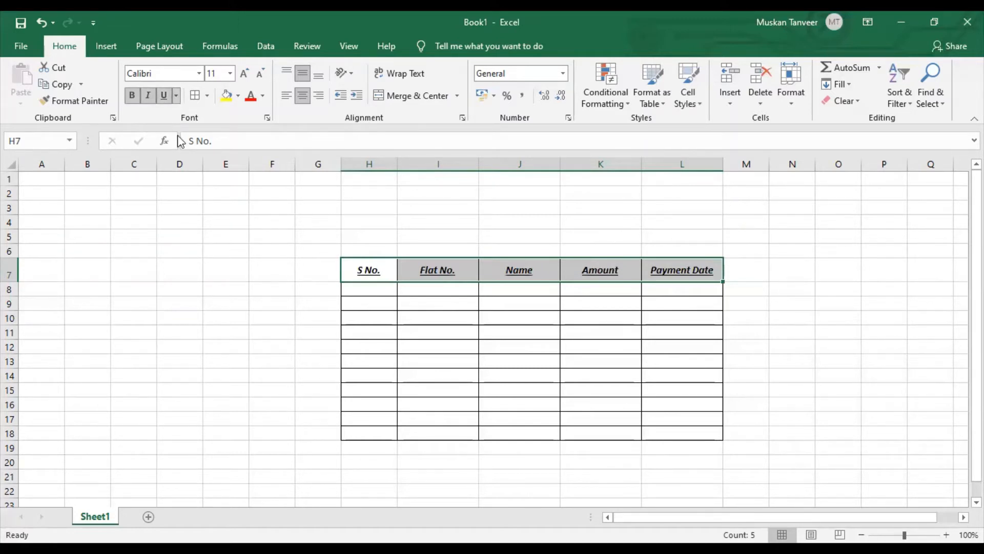
pyautogui.click(178, 134)
pyautogui.click(146, 98)
pyautogui.click(161, 97)
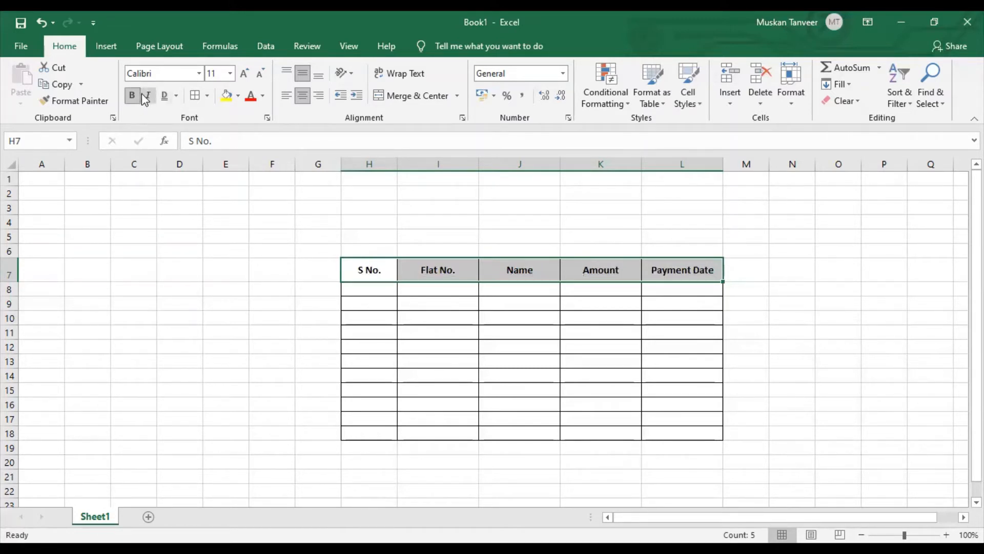
pyautogui.click(132, 95)
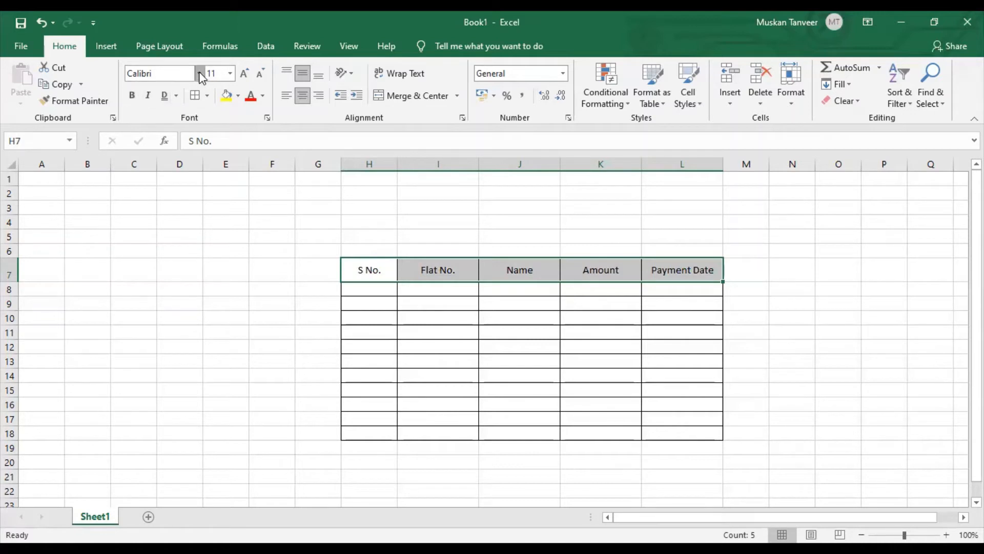
# - Change the font of the five headings to Arial Rounded MT Bold
pyautogui.click(198, 73)
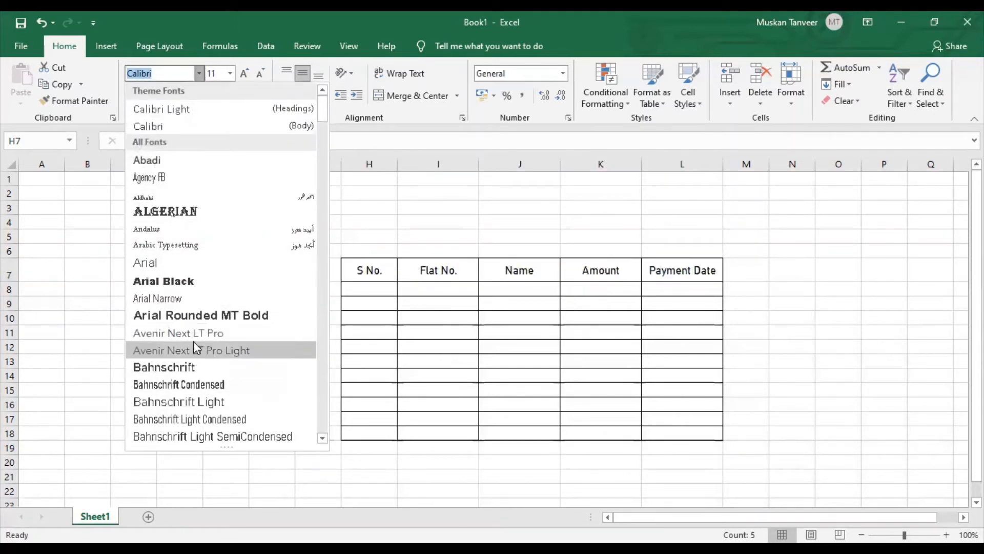
pyautogui.click(195, 317)
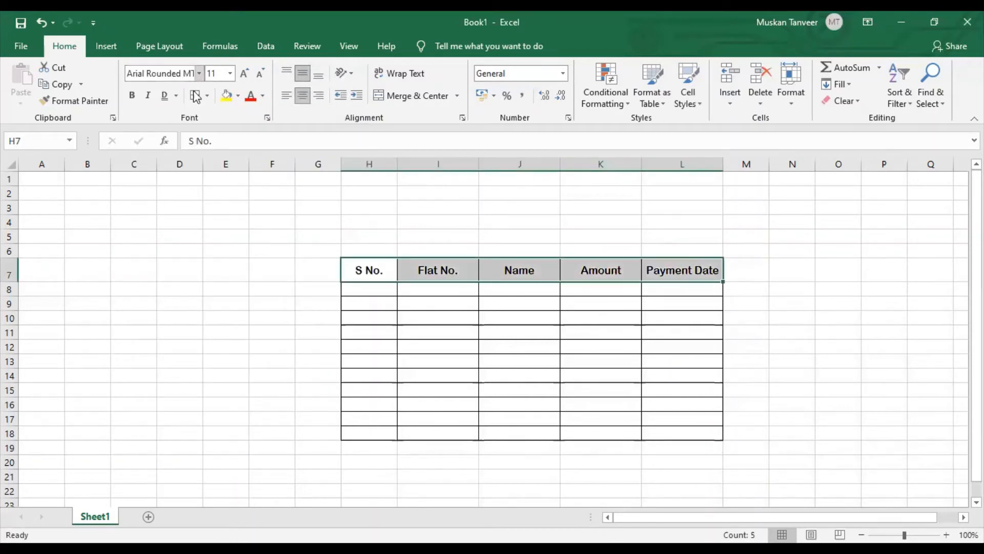
# - Try font size 12 and bold on the headings, reverting each to size 11 and non-bold
pyautogui.click(245, 75)
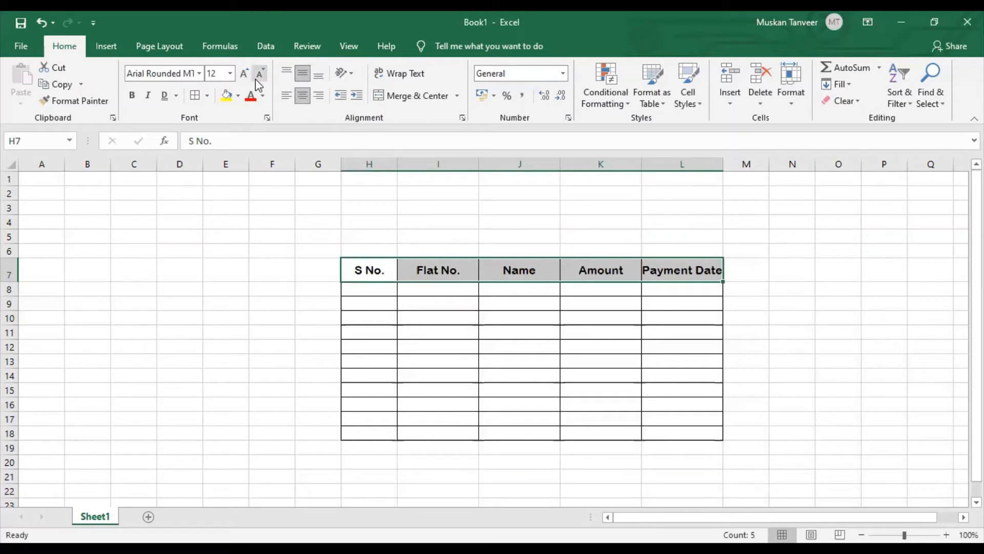
pyautogui.click(256, 79)
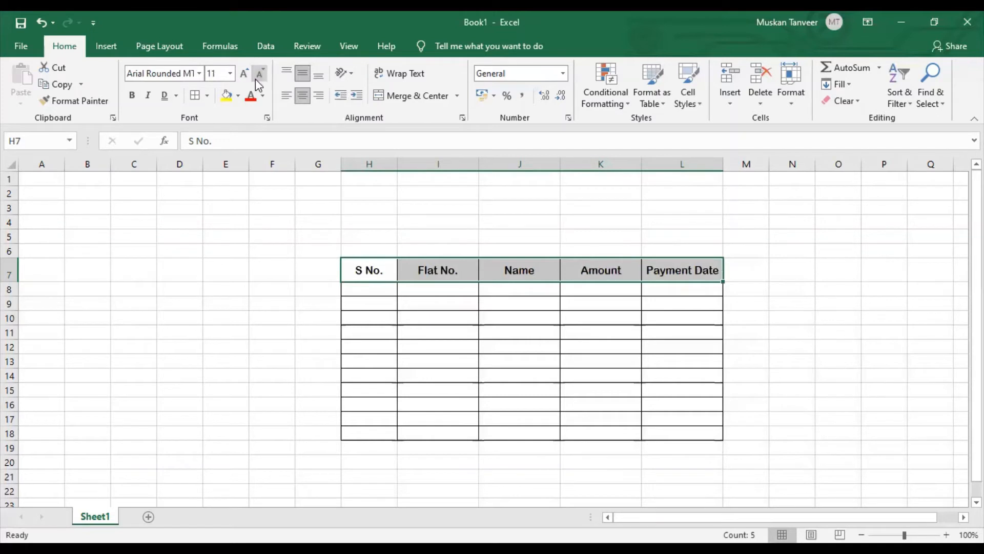
pyautogui.click(128, 97)
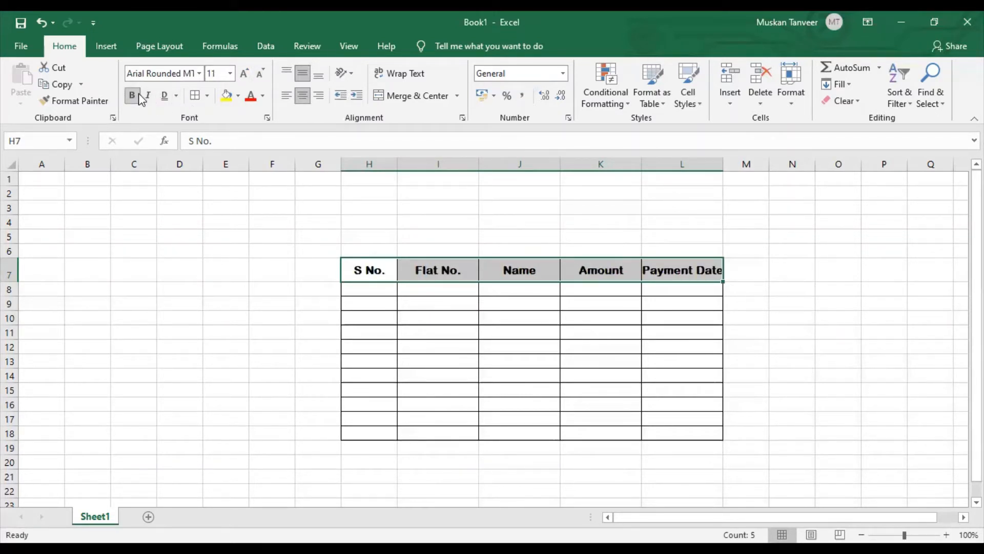
pyautogui.click(132, 96)
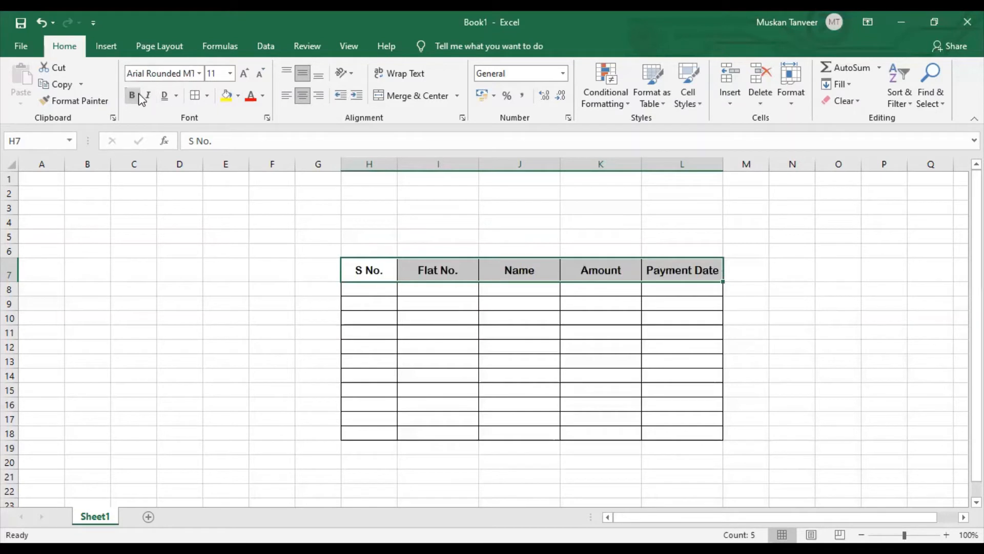
# - Fill the heading row with a dark maroon from the standard color palette and make its text white
pyautogui.click(263, 97)
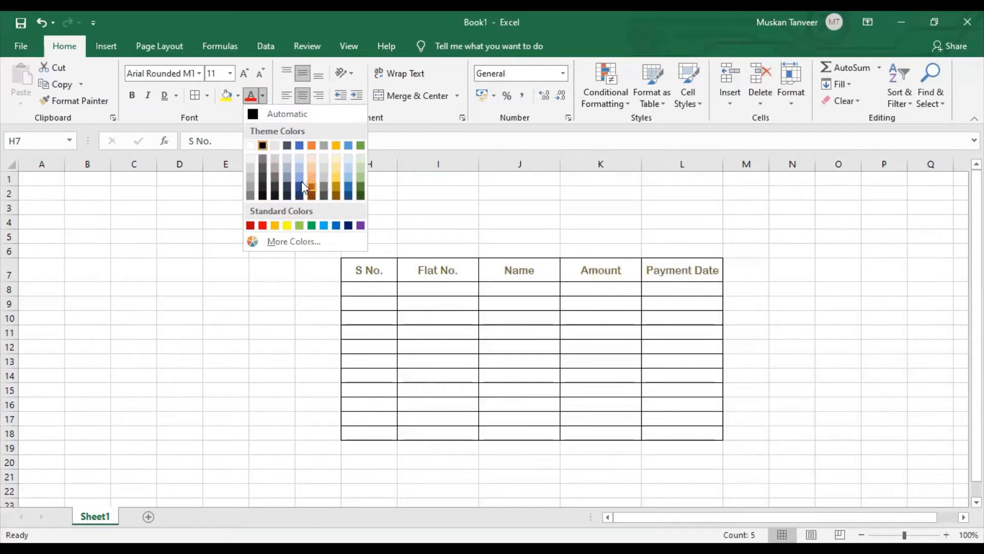
pyautogui.click(237, 98)
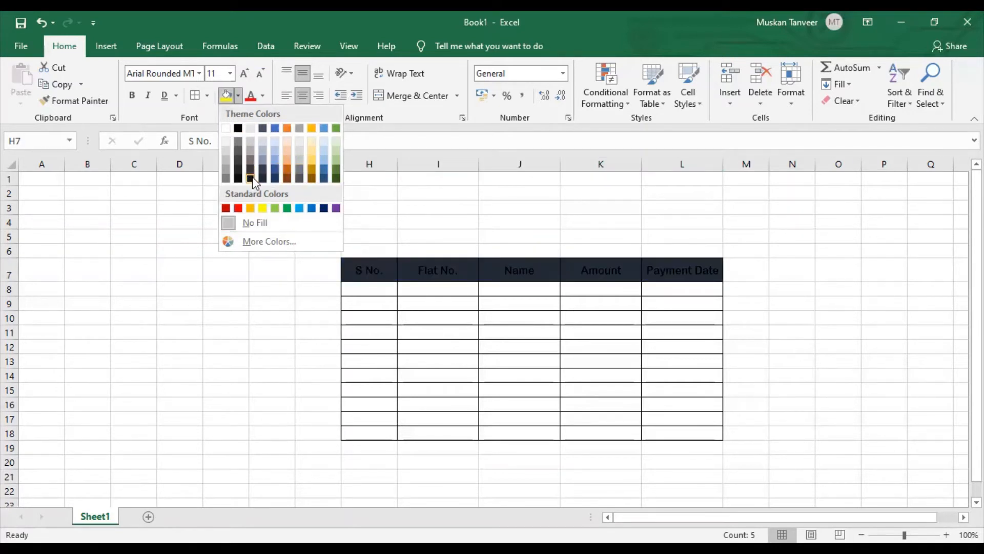
pyautogui.click(251, 241)
pyautogui.click(202, 343)
pyautogui.click(207, 355)
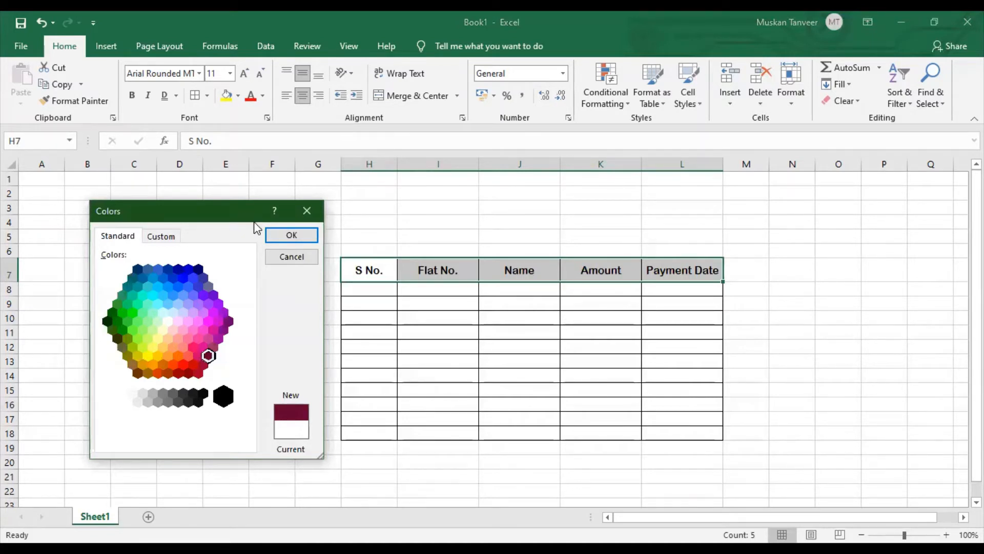
pyautogui.click(278, 236)
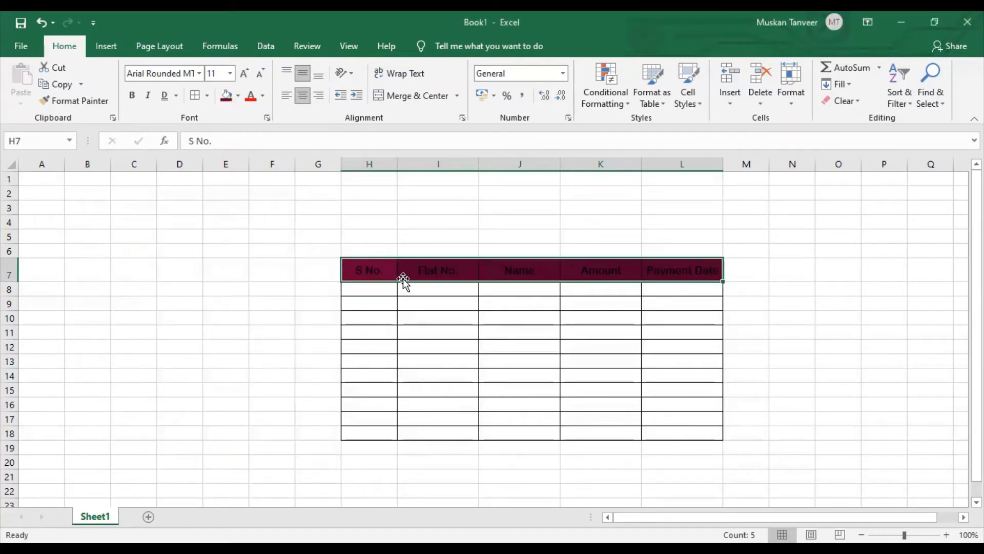
pyautogui.click(263, 97)
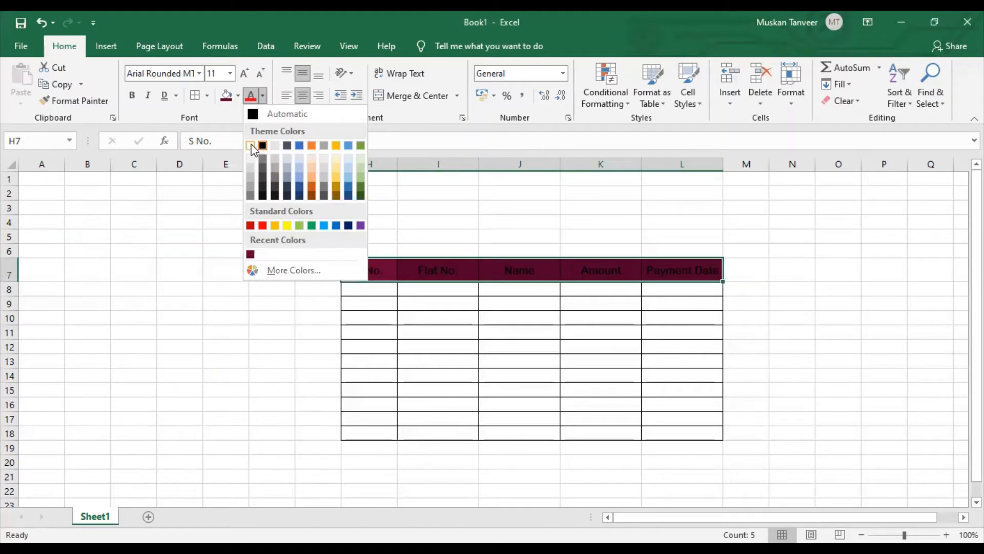
pyautogui.click(251, 147)
# - Fill the empty table body H8:L18 with a light pink chosen from the full standard color palette
pyautogui.moveTo(365, 288); pyautogui.dragTo(698, 435)
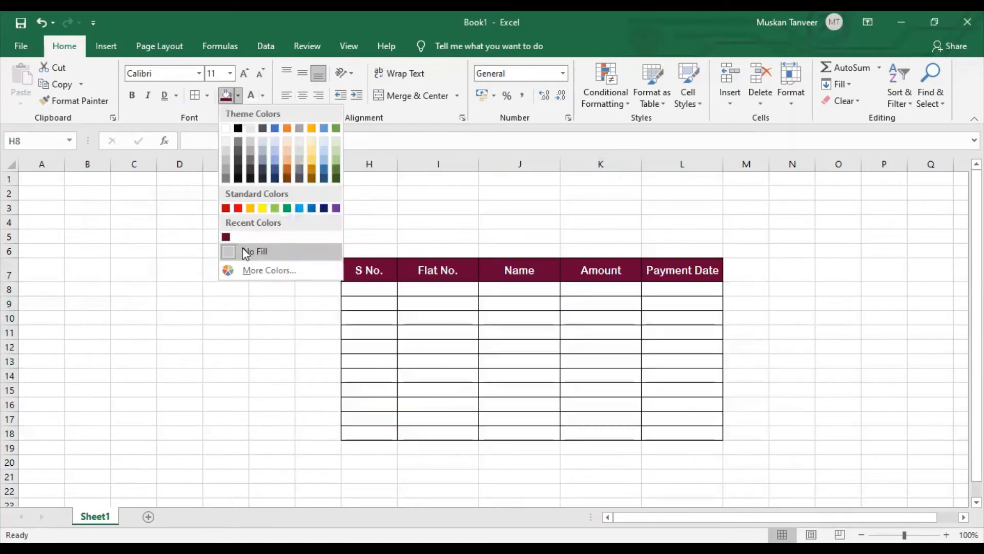
pyautogui.click(241, 279)
pyautogui.click(204, 348)
pyautogui.click(214, 348)
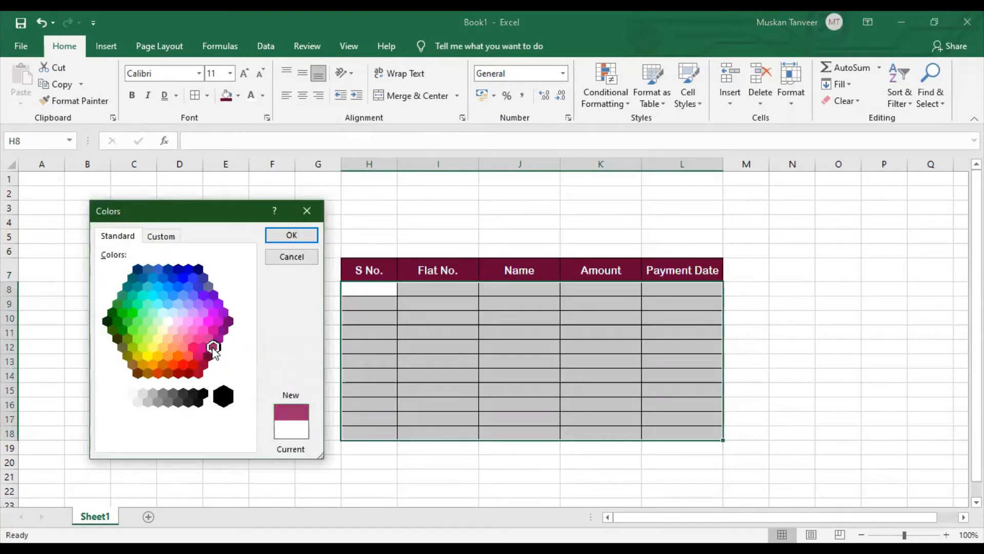
pyautogui.click(197, 341)
pyautogui.click(188, 334)
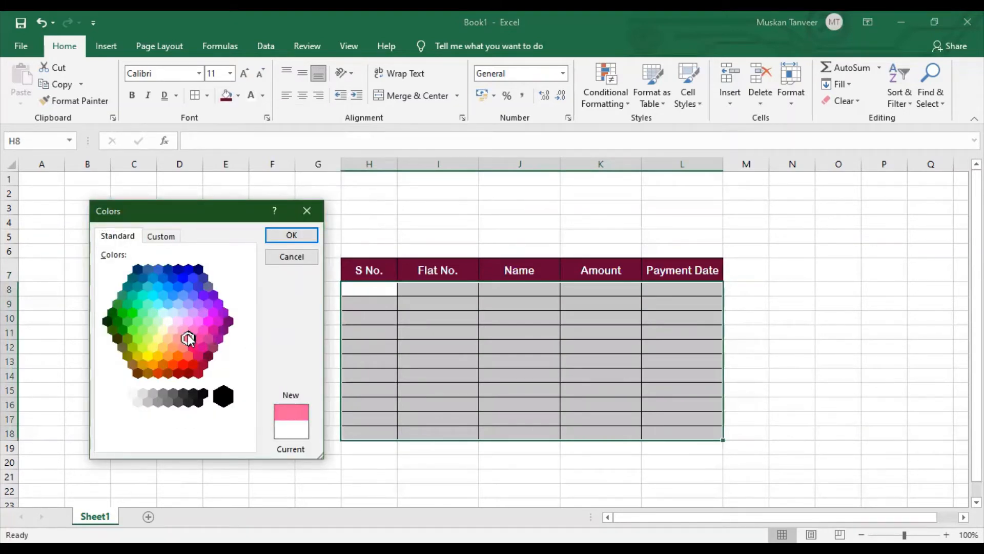
pyautogui.click(182, 330)
pyautogui.click(179, 324)
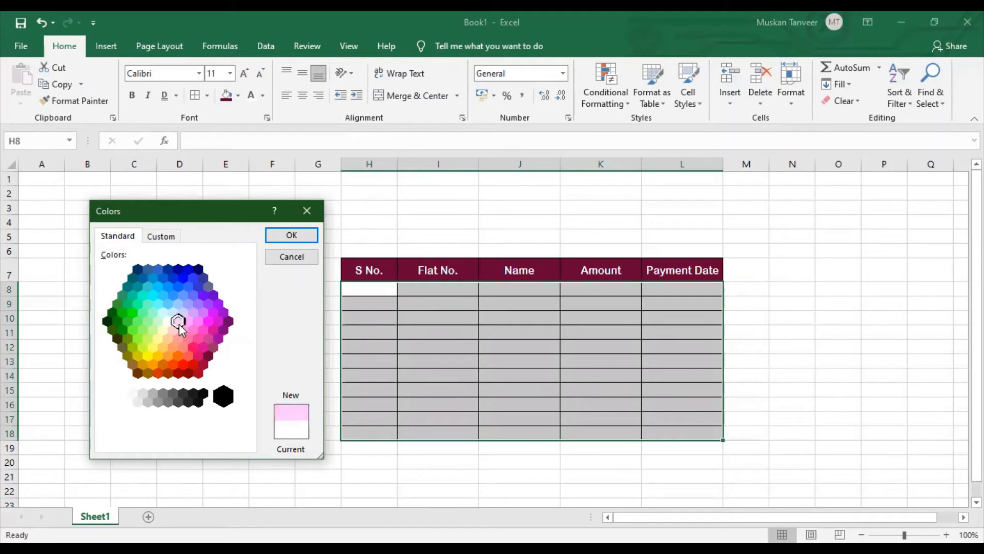
pyautogui.click(183, 330)
pyautogui.click(179, 324)
pyautogui.click(168, 338)
pyautogui.click(177, 338)
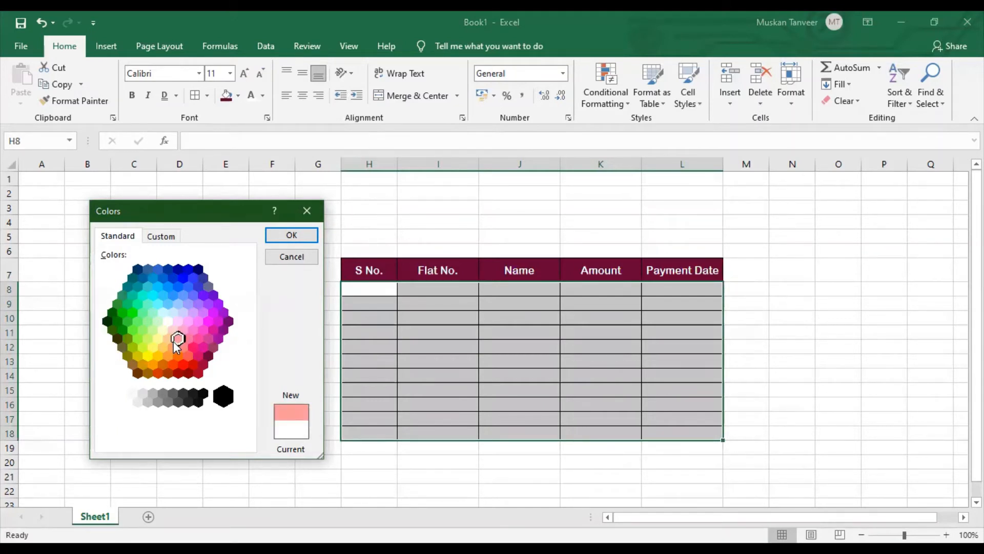
pyautogui.click(174, 330)
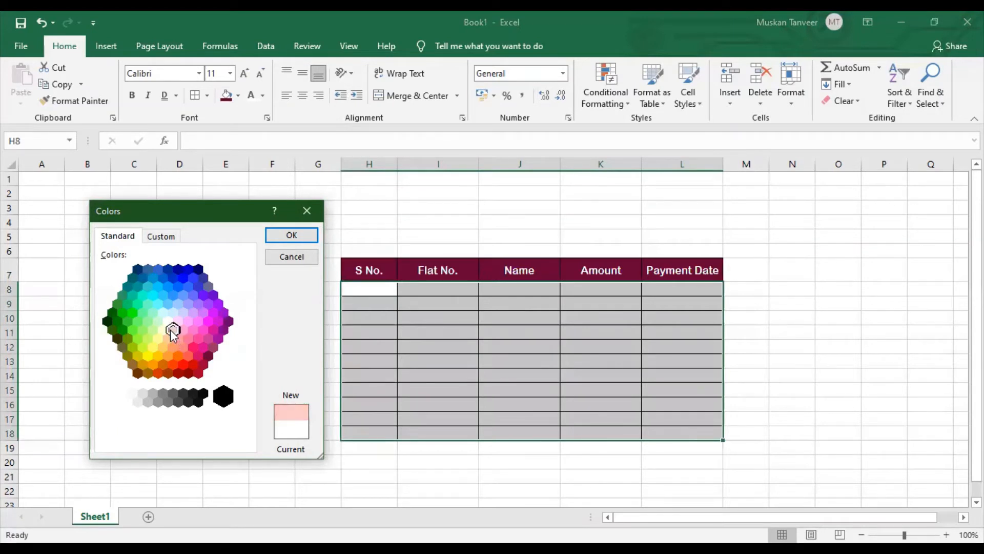
pyautogui.click(188, 356)
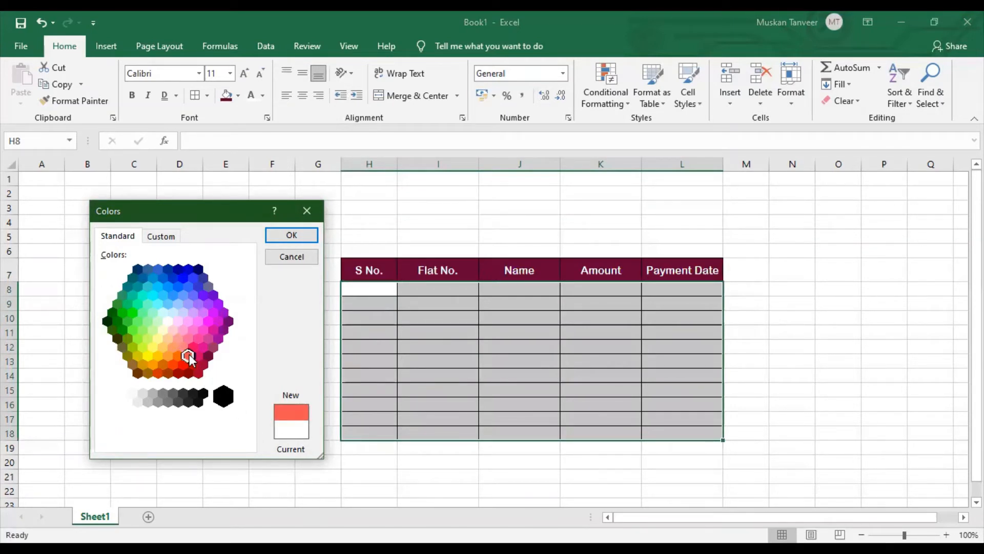
pyautogui.click(172, 331)
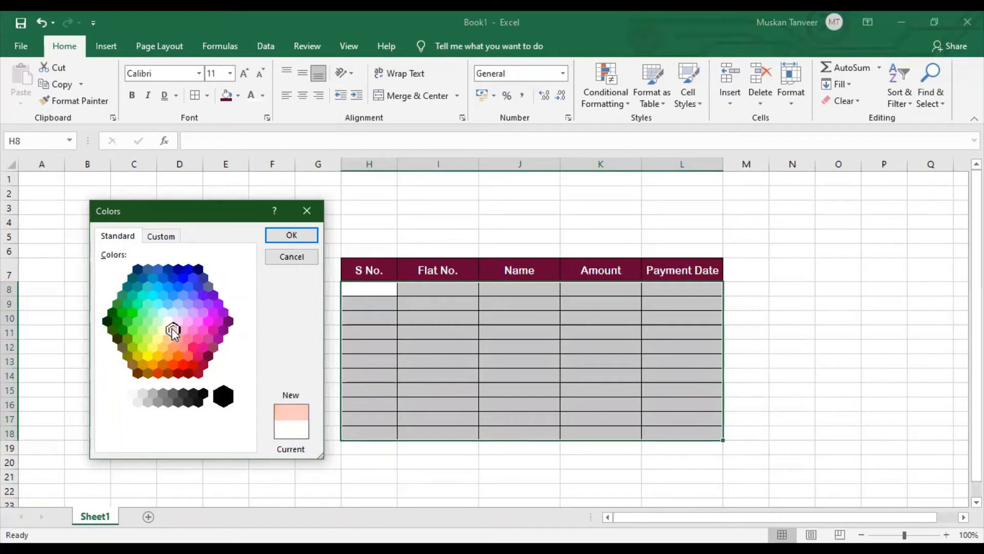
pyautogui.click(277, 239)
pyautogui.click(277, 240)
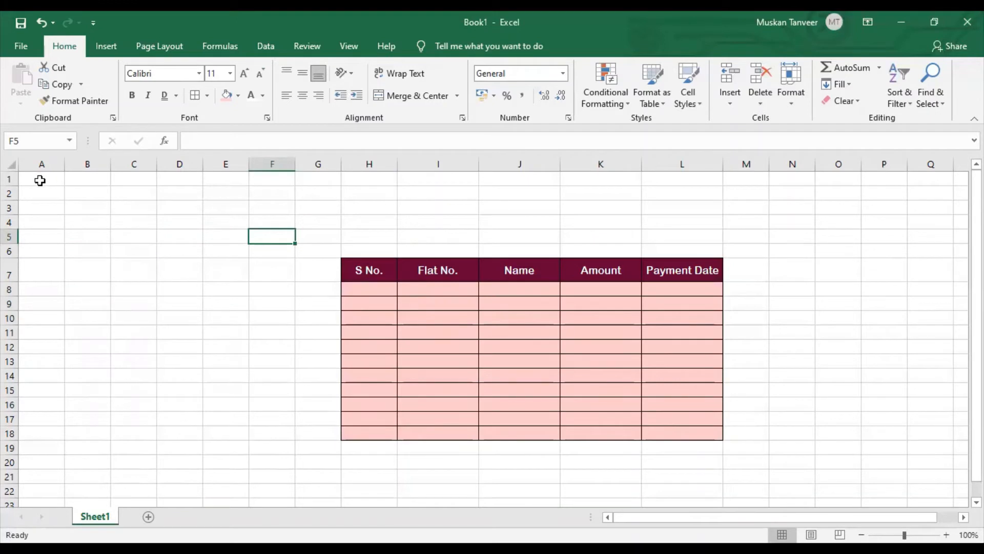
# - Fill the empty cells in columns A to G beside the table and rows 1 to 6 above it with black
pyautogui.moveTo(40, 180); pyautogui.dragTo(326, 501)
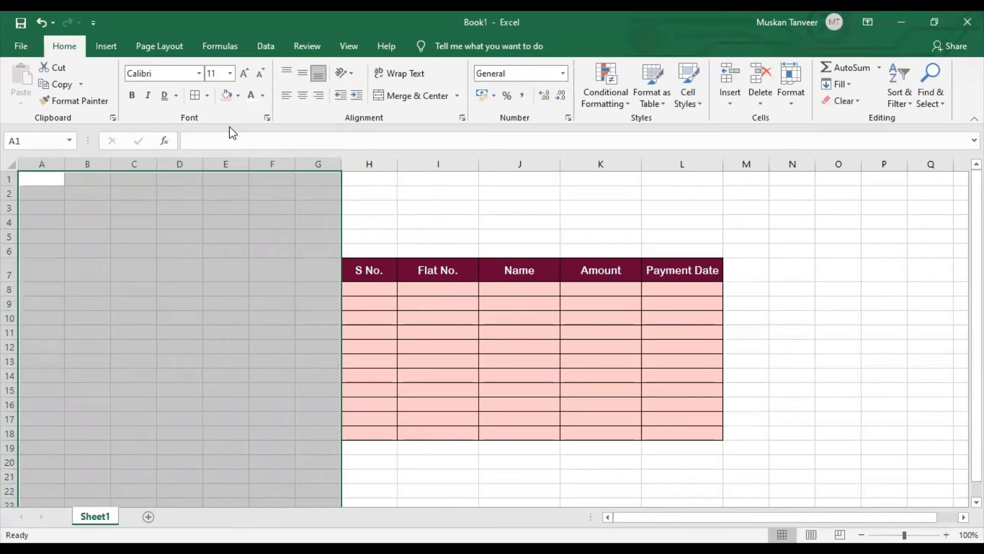
pyautogui.click(238, 97)
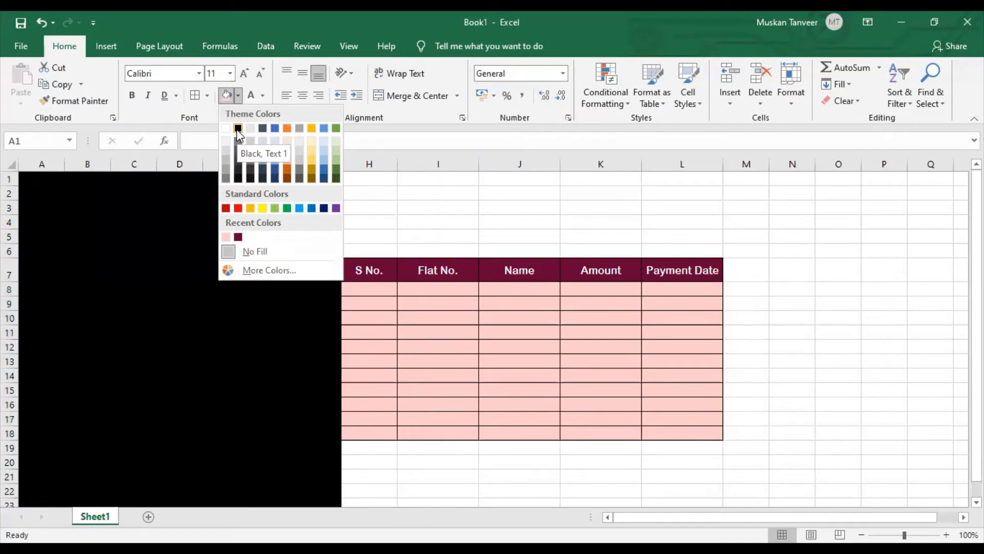
pyautogui.click(238, 128)
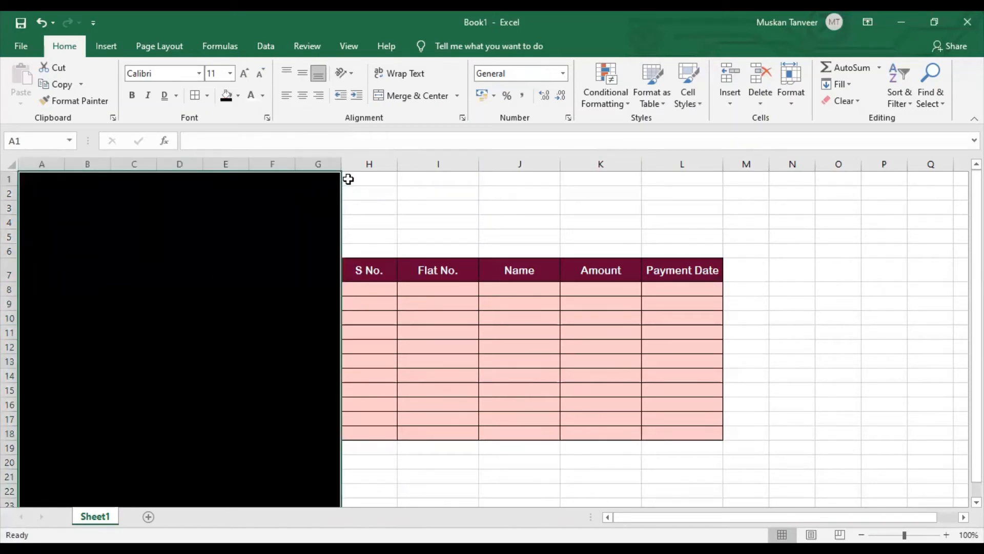
pyautogui.moveTo(348, 179); pyautogui.dragTo(958, 250)
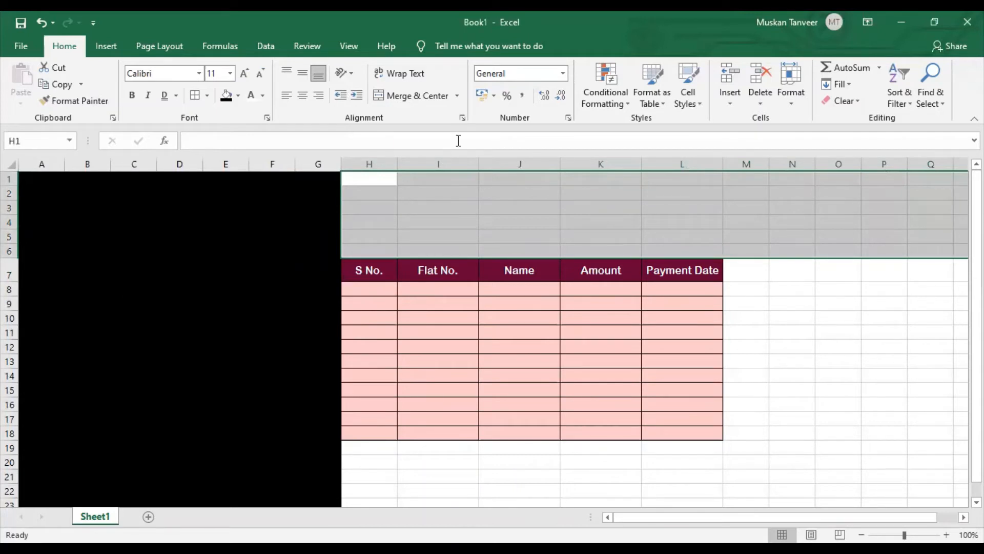
pyautogui.click(226, 95)
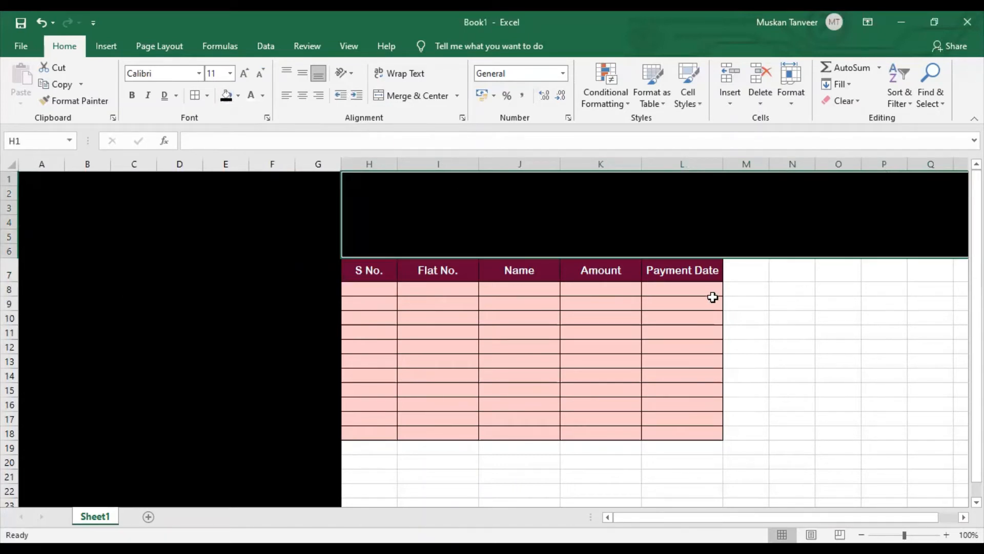
# - Fill the remaining empty cells from column M onward and below the table, down to row 23, with black
pyautogui.moveTo(748, 270); pyautogui.dragTo(956, 499)
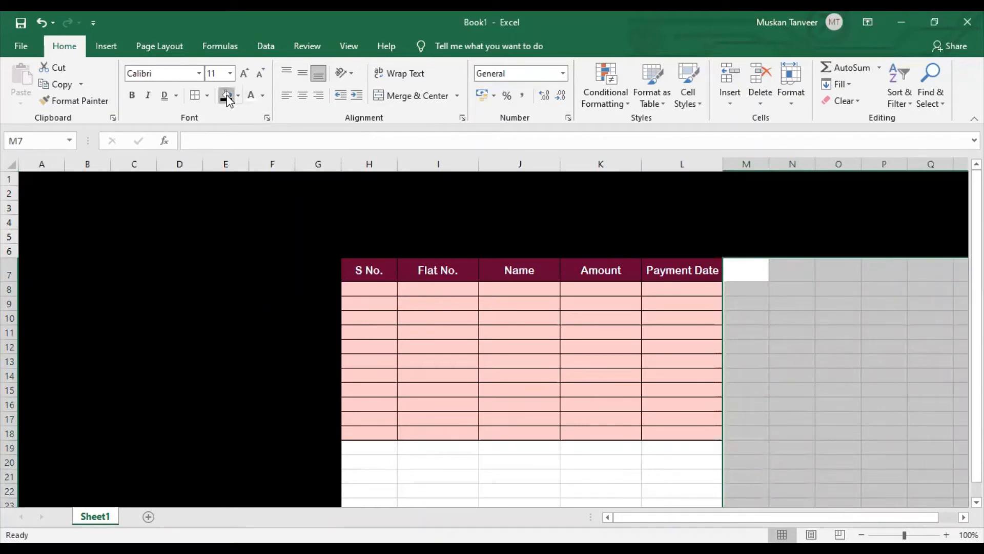
pyautogui.click(226, 95)
pyautogui.moveTo(361, 451); pyautogui.dragTo(714, 476)
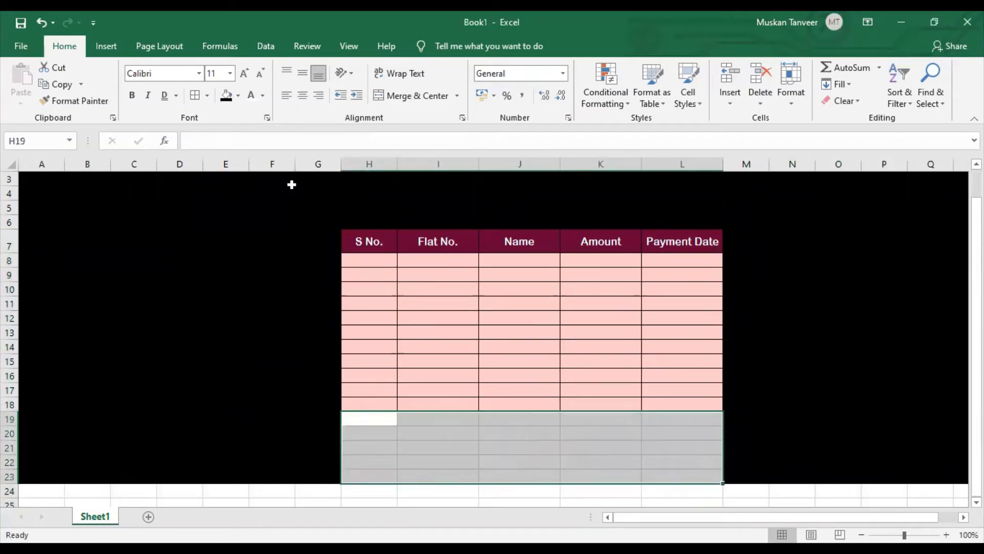
pyautogui.click(226, 96)
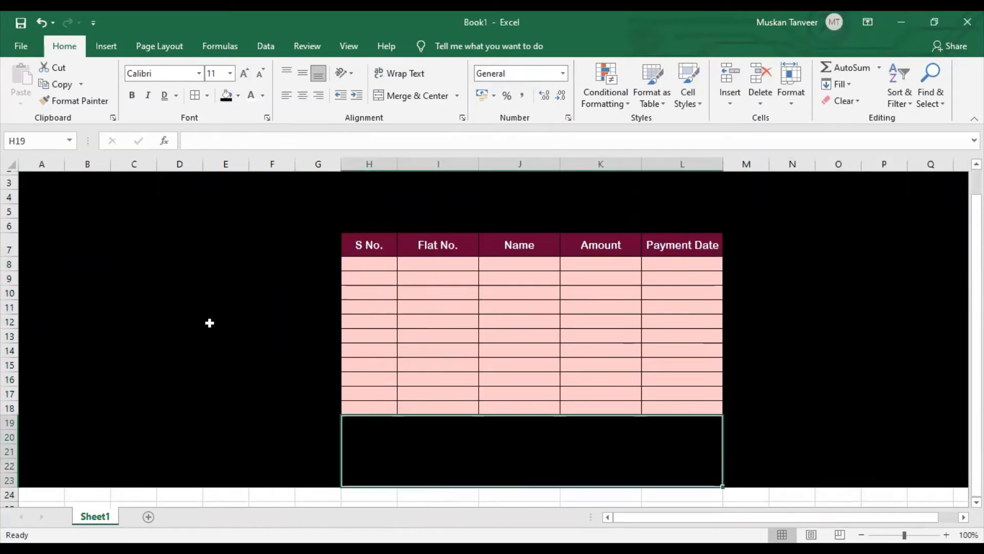
pyautogui.scroll(1, 209, 322)
pyautogui.click(231, 375)
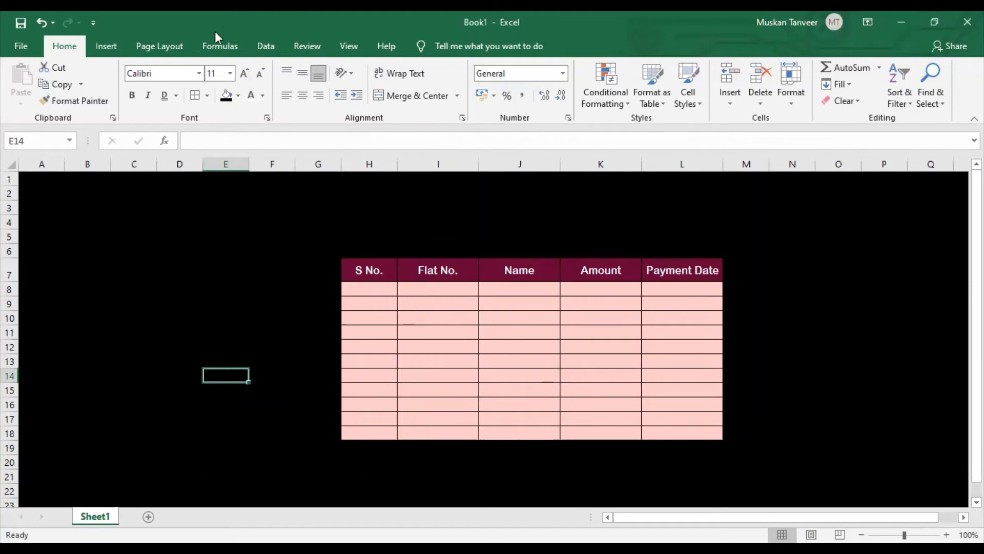
# - Draw a bevel shape over the table, undo it, and redraw it about 11.48 cm high and 21.11 cm wide
pyautogui.click(107, 53)
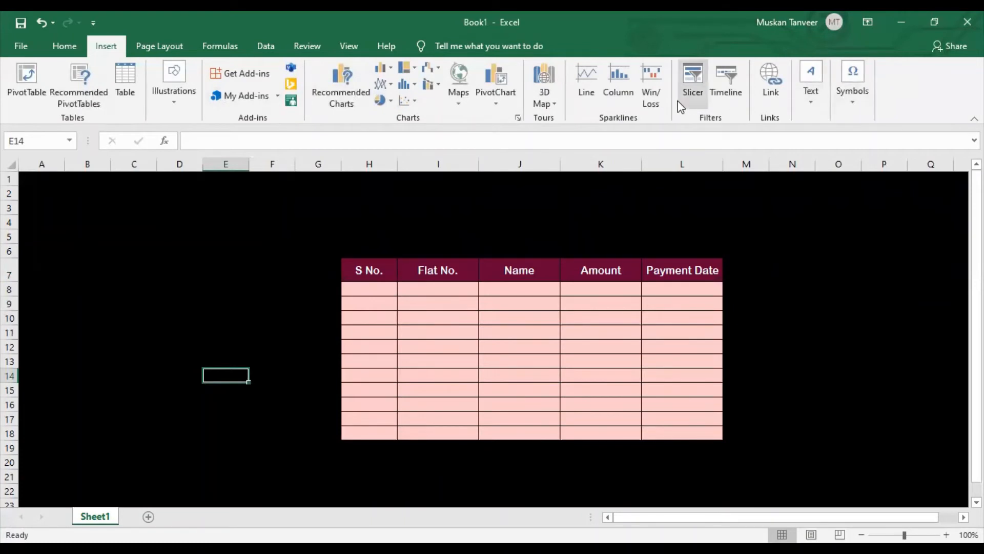
pyautogui.click(173, 101)
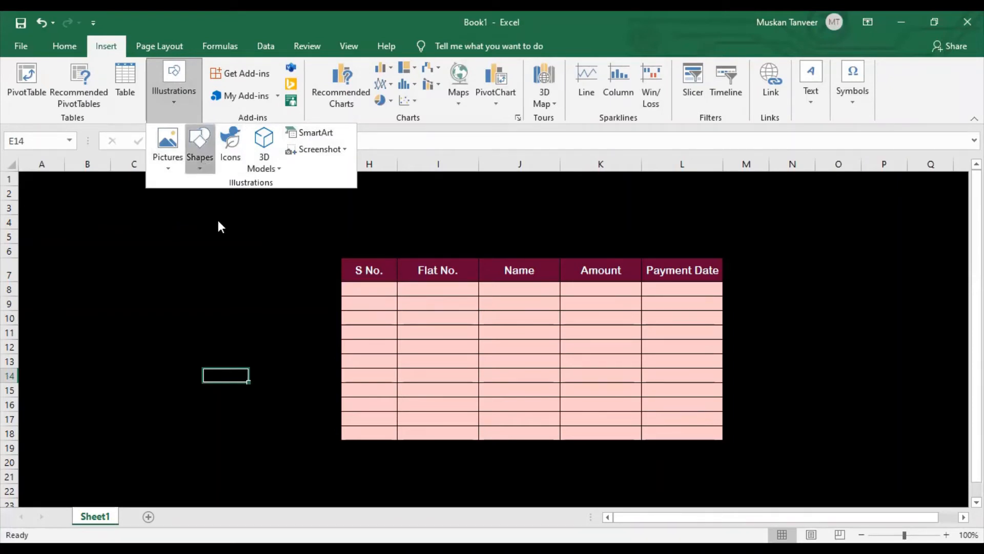
pyautogui.click(199, 149)
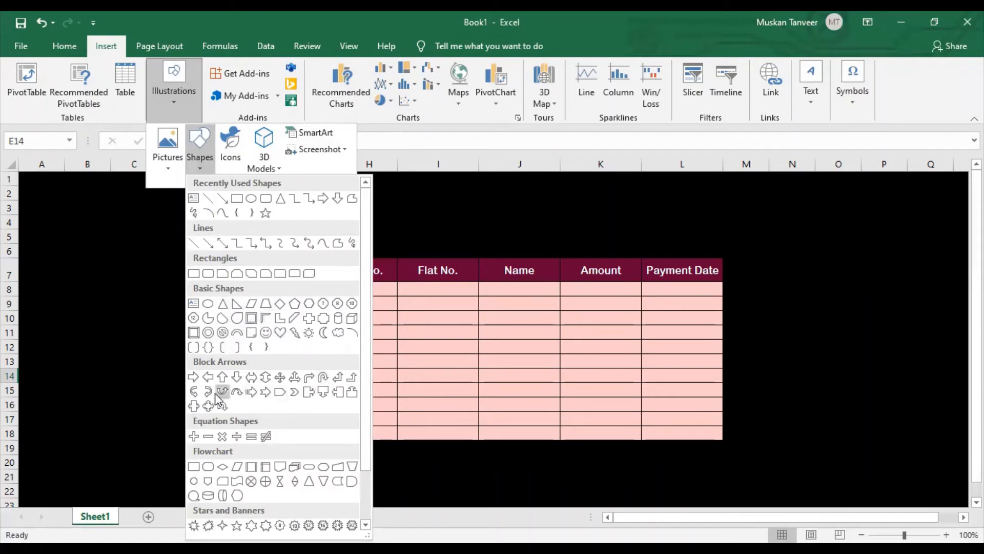
pyautogui.click(195, 333)
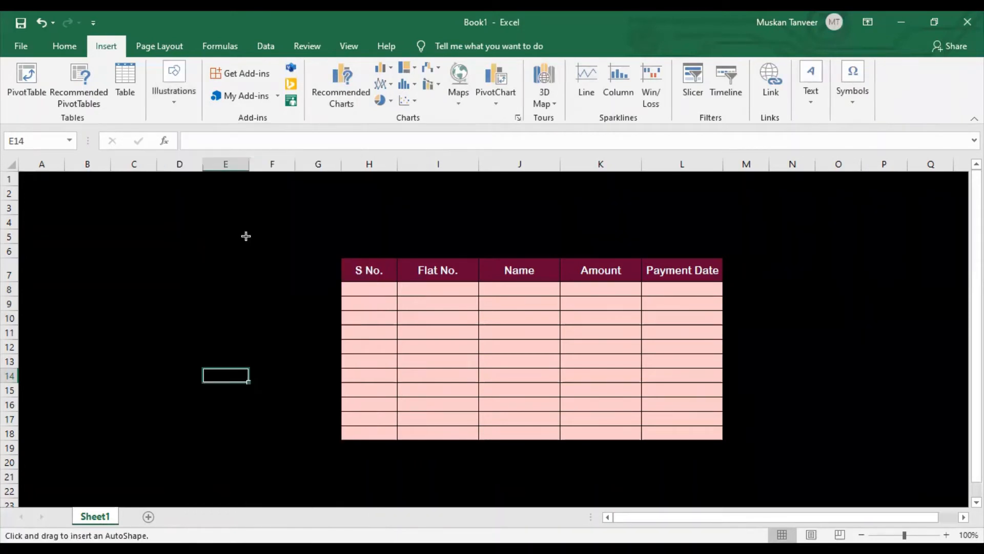
pyautogui.moveTo(254, 209); pyautogui.dragTo(797, 494)
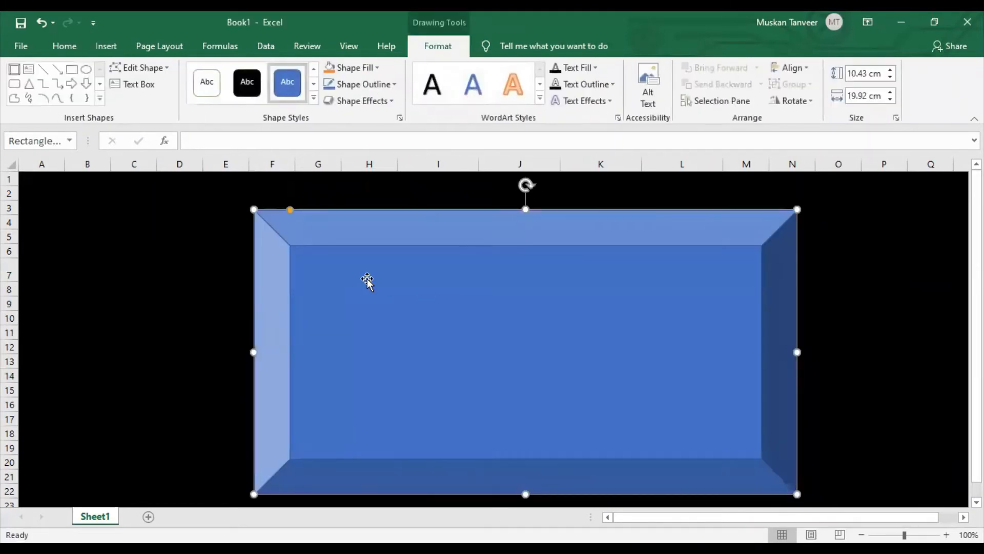
pyautogui.hotkey('ctrl', 'z')
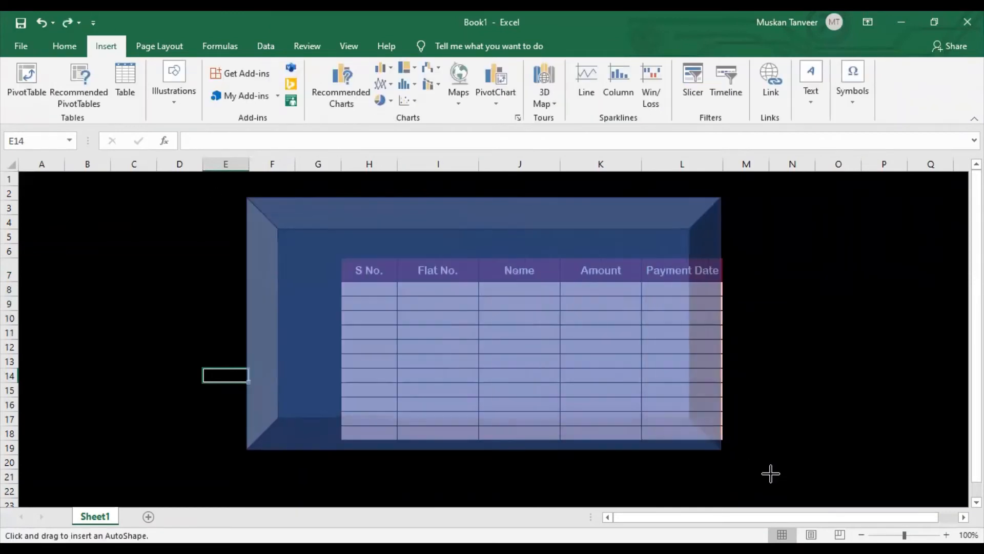
pyautogui.moveTo(771, 472)
pyautogui.mouseDown()
pyautogui.moveTo(822, 514)
pyautogui.moveTo(790, 427)
pyautogui.moveTo(814, 405)
pyautogui.moveTo(822, 424)
pyautogui.mouseUp()
pyautogui.scroll(2, 822, 423)
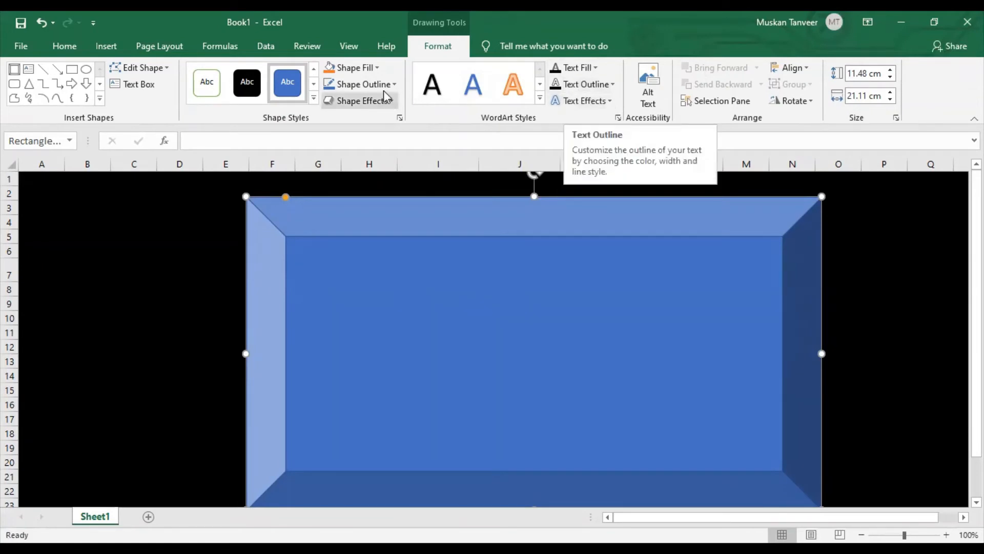
# - Remove the fill of the bevel shape covering the table
pyautogui.rightClick(404, 209)
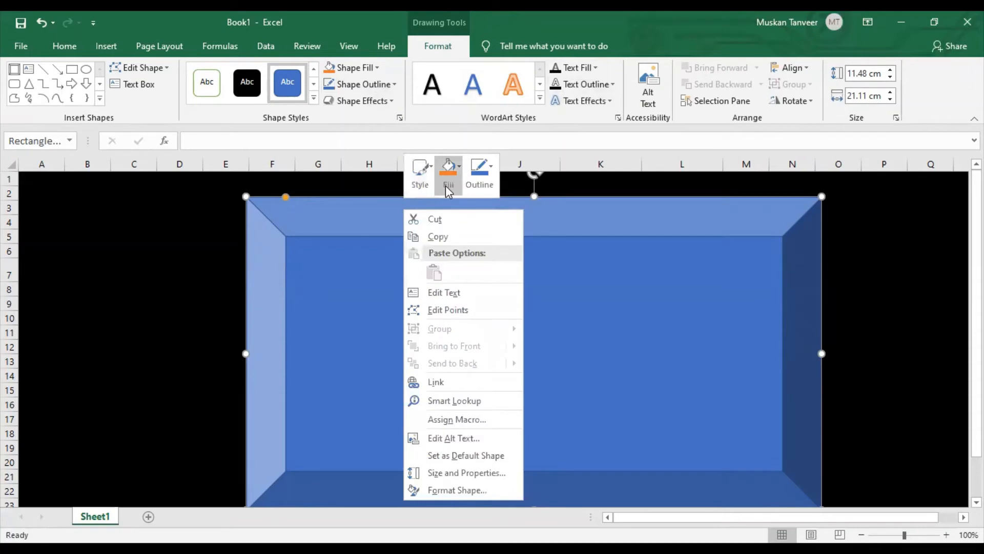
pyautogui.click(447, 188)
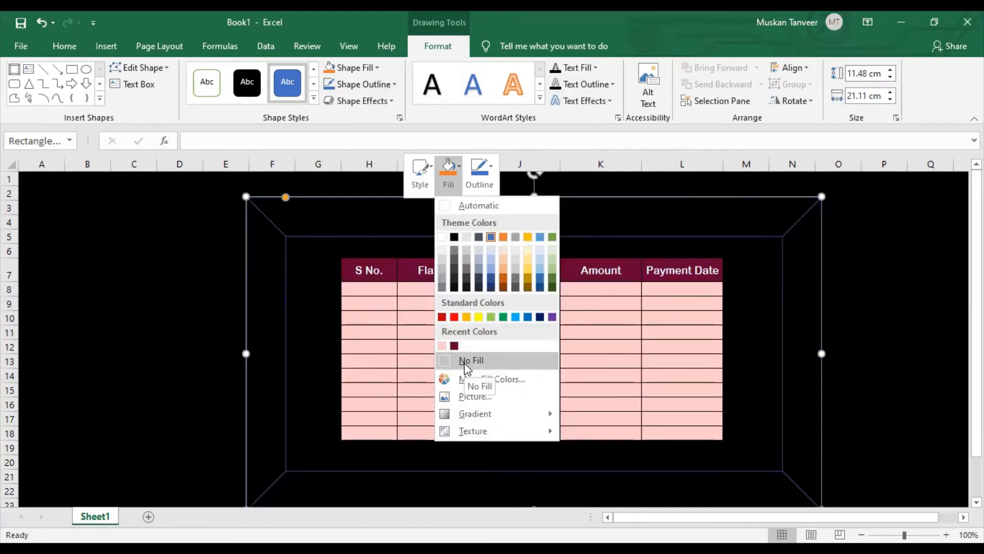
pyautogui.click(462, 360)
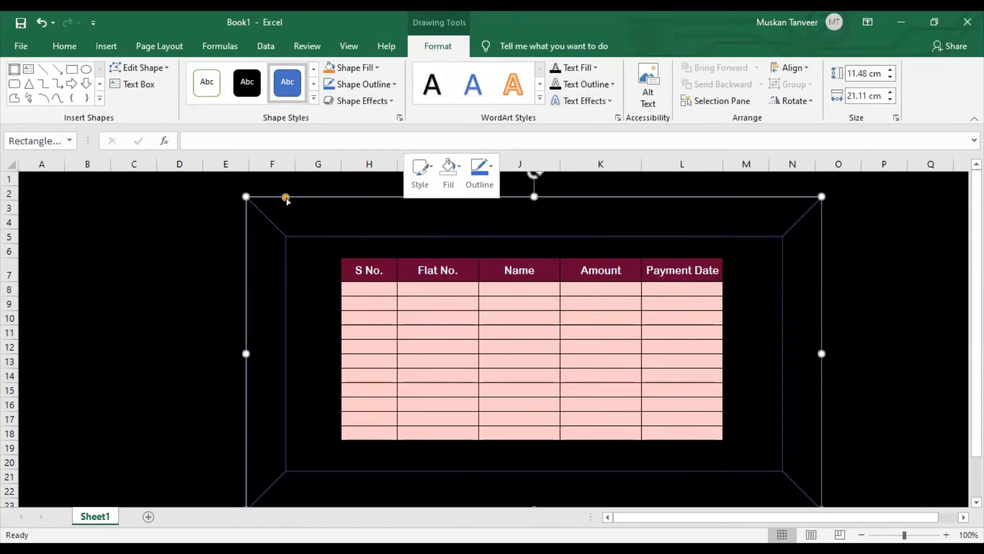
# - Narrow the bevel's rim to a thin frame and shrink the shape to about 10.74 cm by 19.84 cm
pyautogui.moveTo(286, 197); pyautogui.dragTo(254, 188)
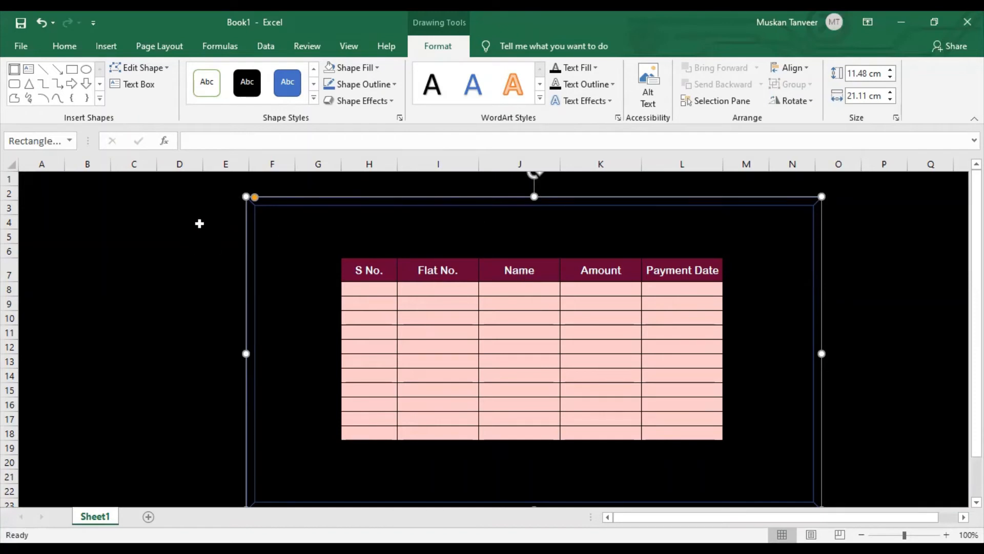
pyautogui.moveTo(259, 203); pyautogui.dragTo(301, 203)
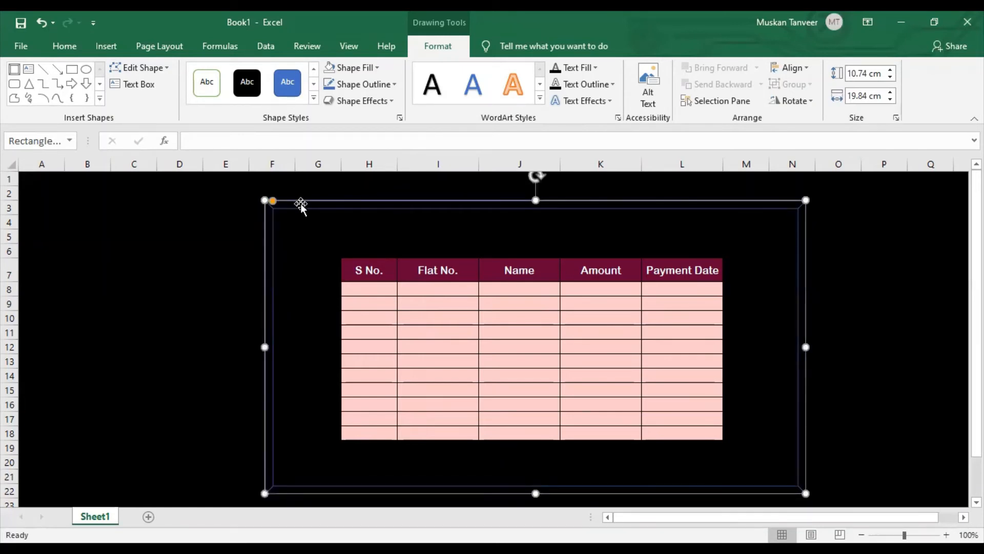
# - Change the bevel frame's outline to the recently used dark maroon and deselect the shape
pyautogui.rightClick(301, 205)
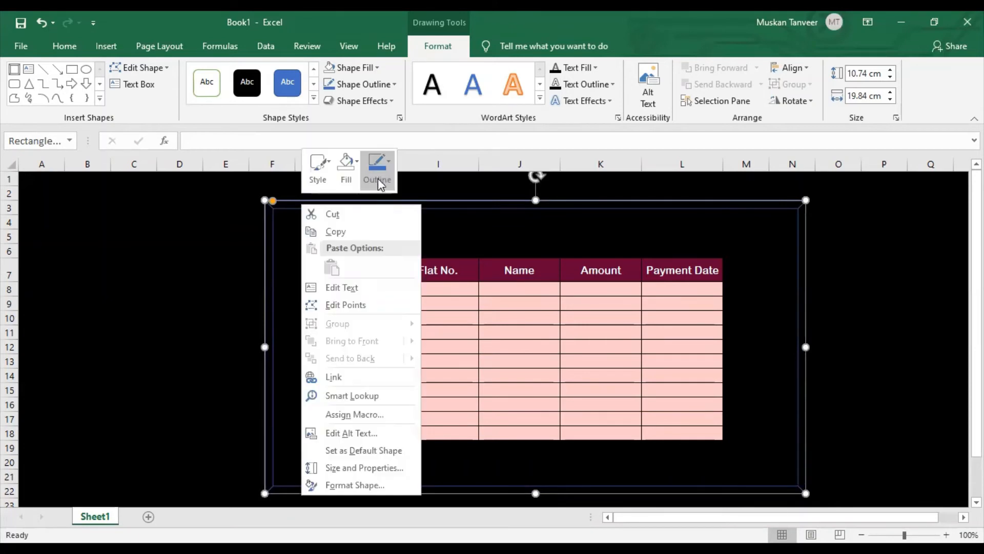
pyautogui.click(388, 183)
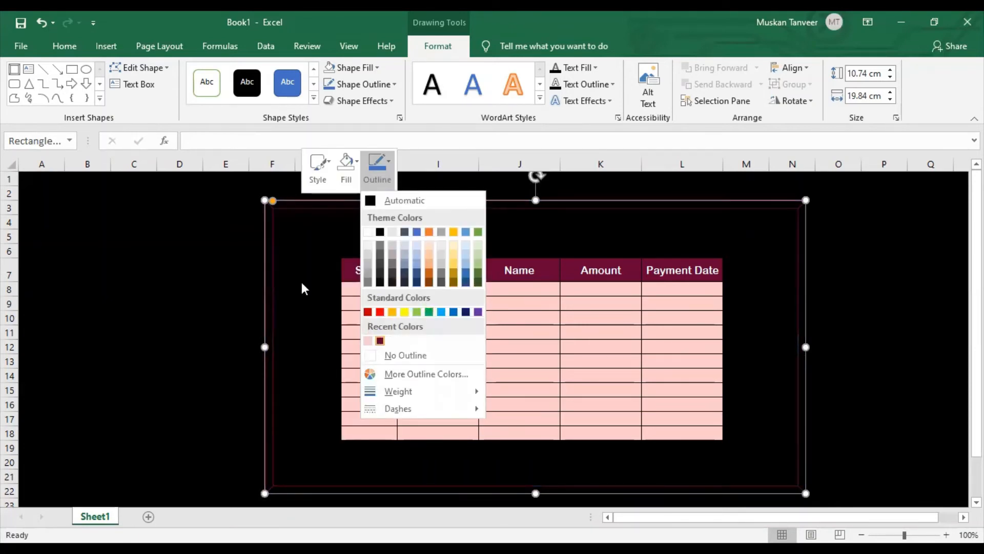
pyautogui.click(380, 341)
pyautogui.click(230, 285)
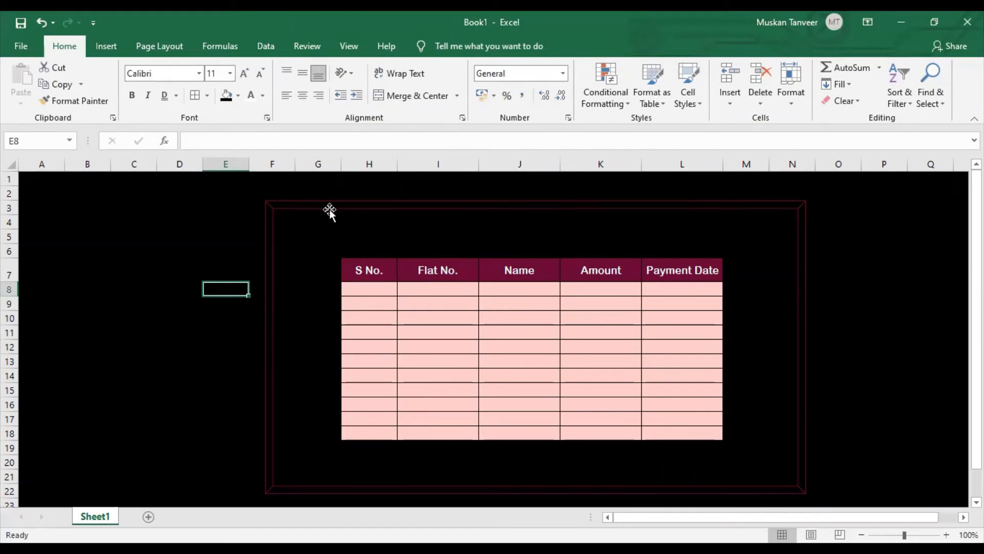
pyautogui.click(336, 233)
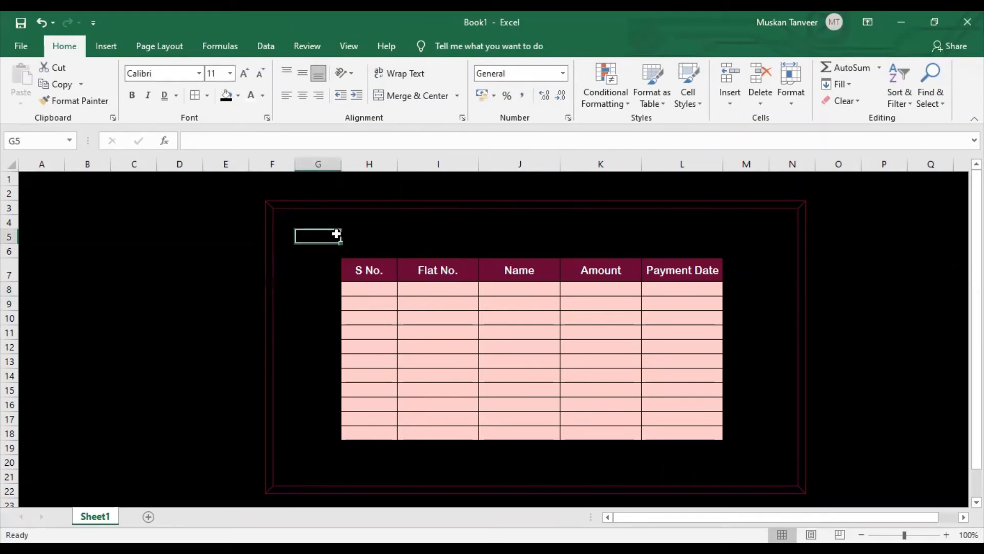
pyautogui.click(443, 226)
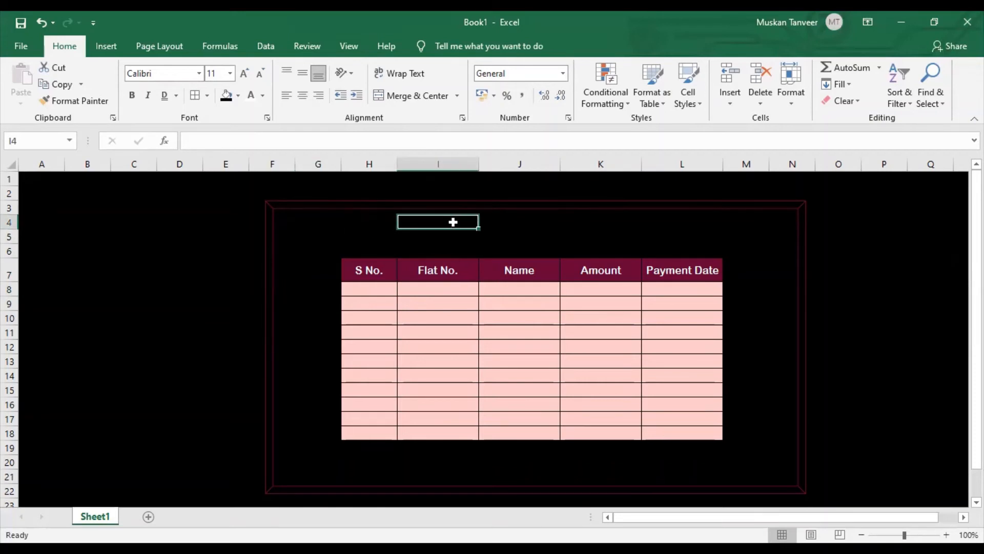
# - Merge and center cells I4:K4 above the table and enter the title "Monthly Payment Record"
pyautogui.moveTo(454, 222); pyautogui.dragTo(613, 222)
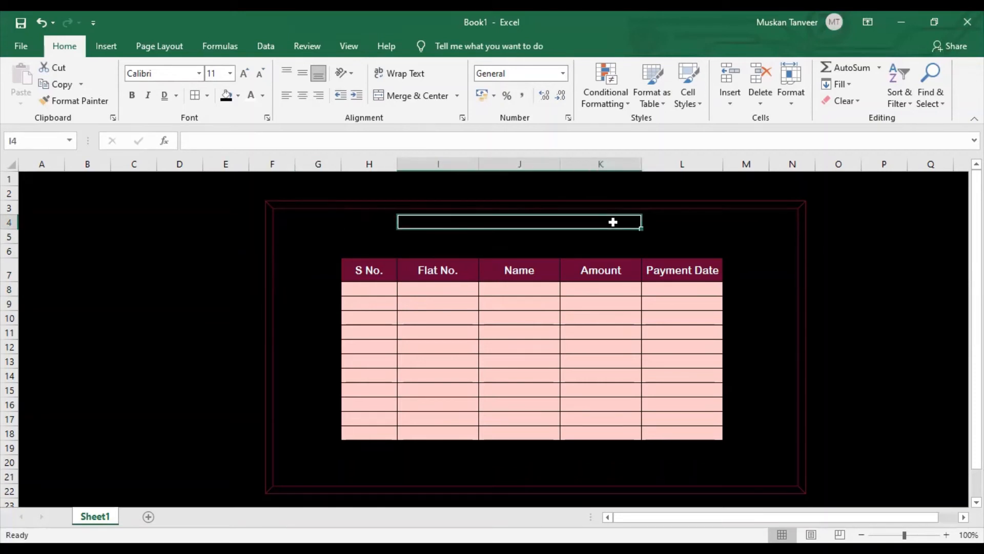
pyautogui.click(404, 96)
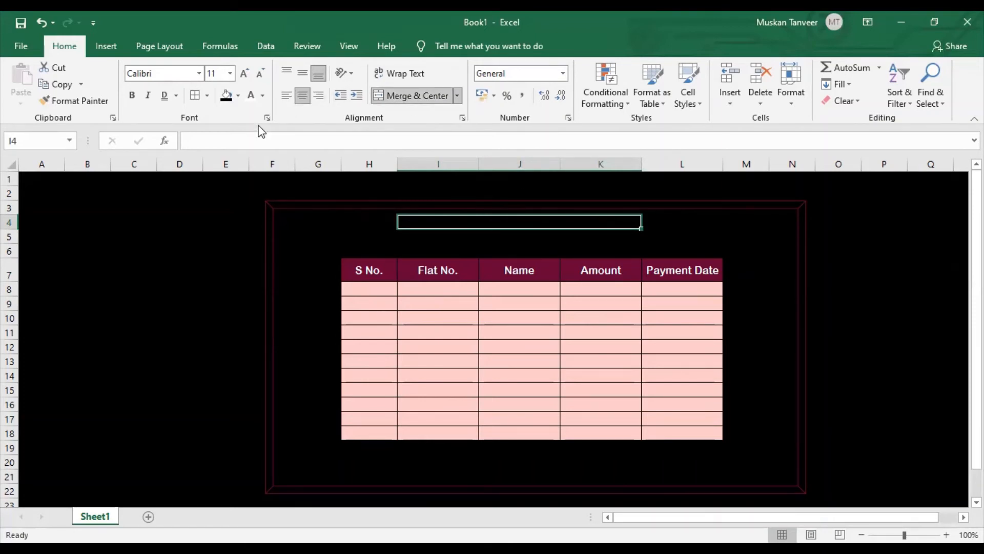
pyautogui.doubleClick(471, 219)
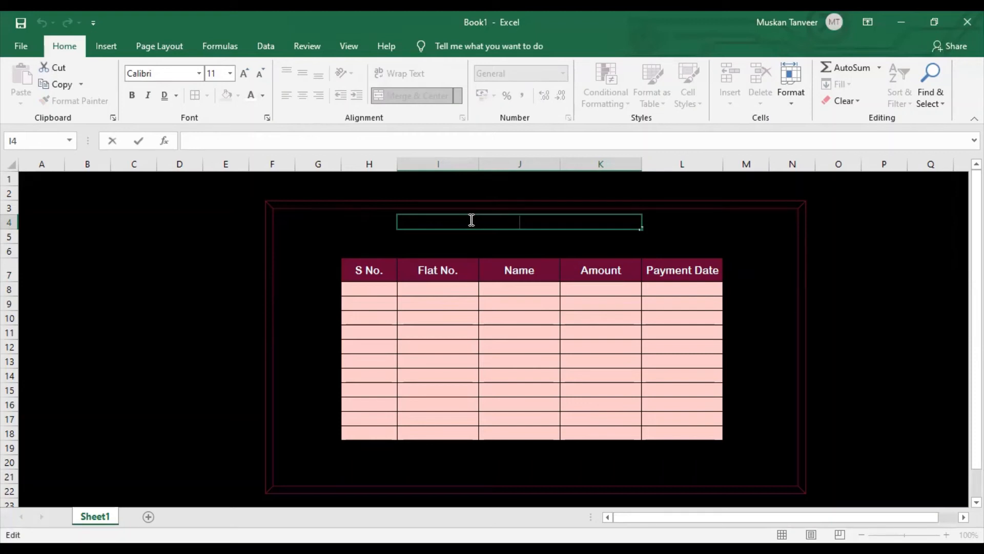
pyautogui.write('Monthly P')
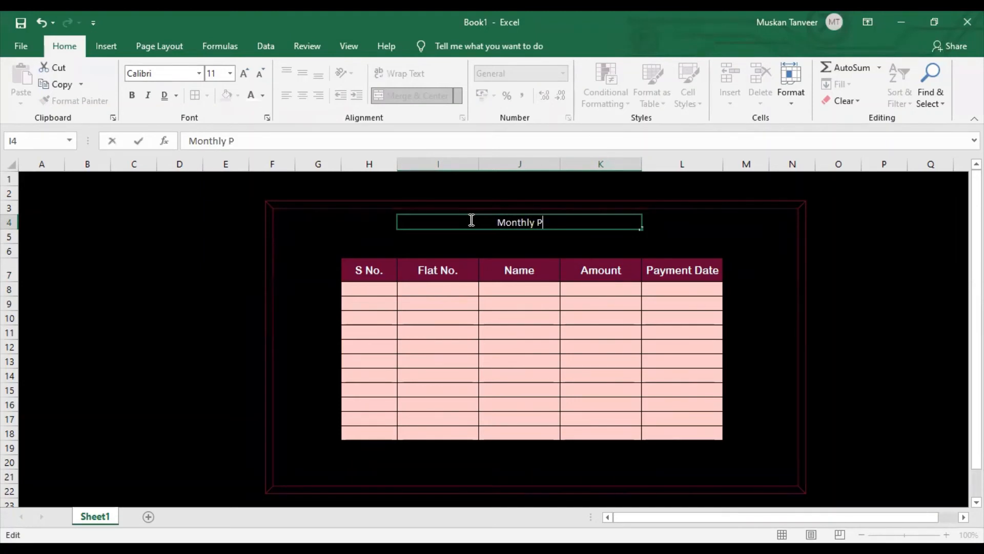
pyautogui.write('ayment Record')
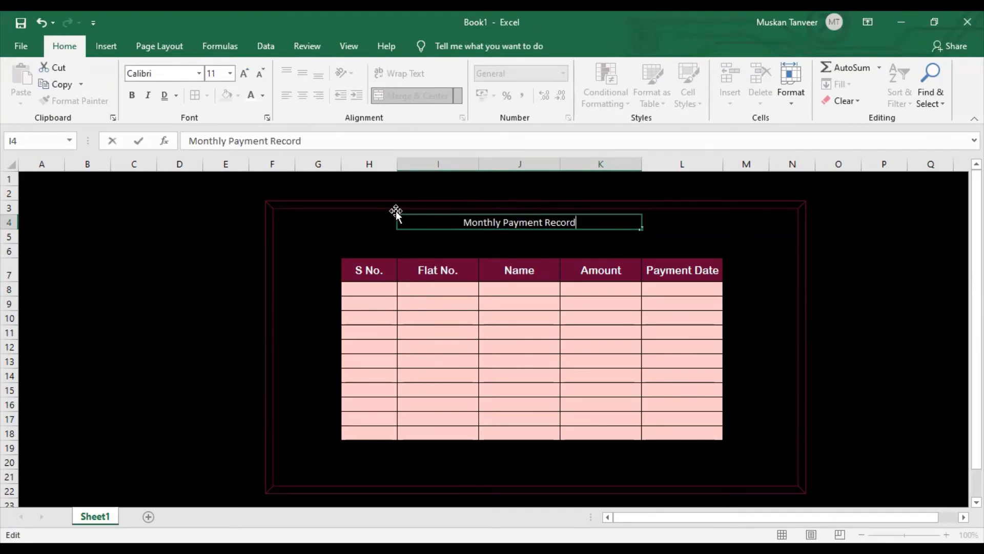
# - Format the title text in bold Arial Rounded MT Bold and leave the cell
pyautogui.moveTo(459, 224); pyautogui.dragTo(605, 230)
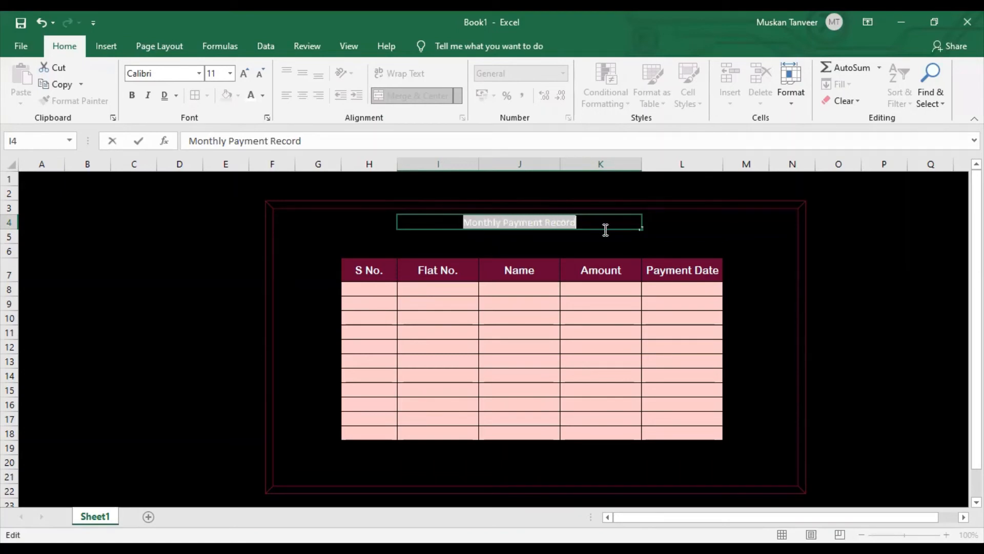
pyautogui.click(199, 73)
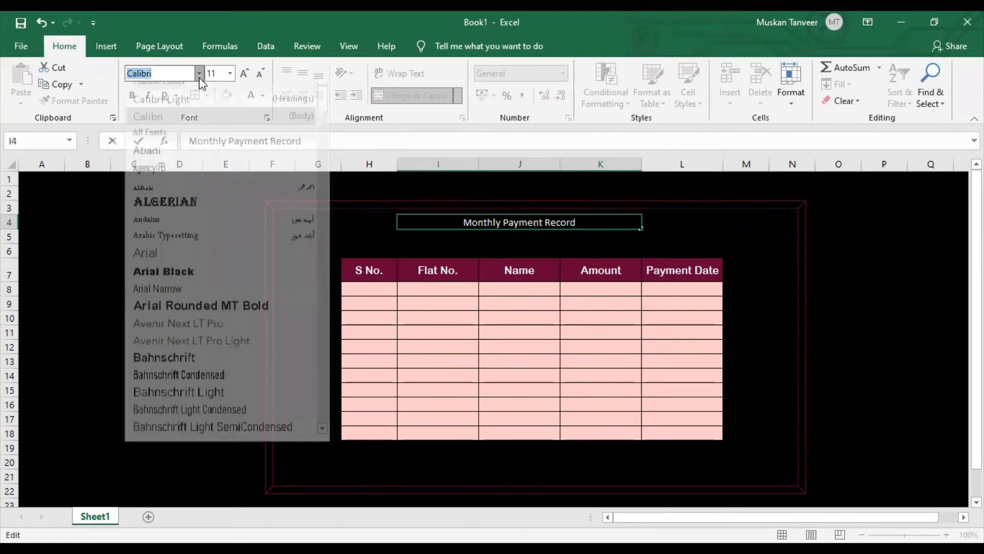
pyautogui.click(198, 314)
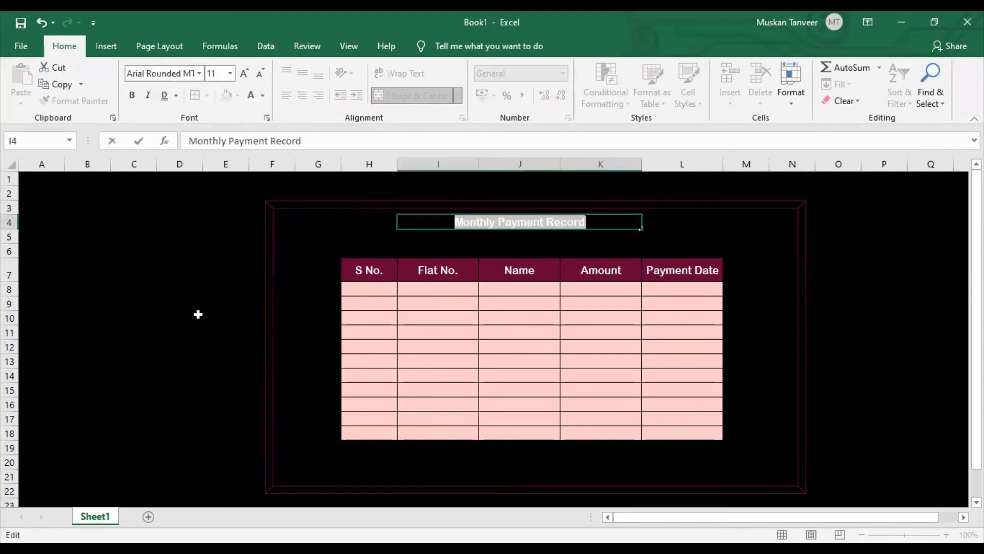
pyautogui.click(133, 95)
pyautogui.click(720, 240)
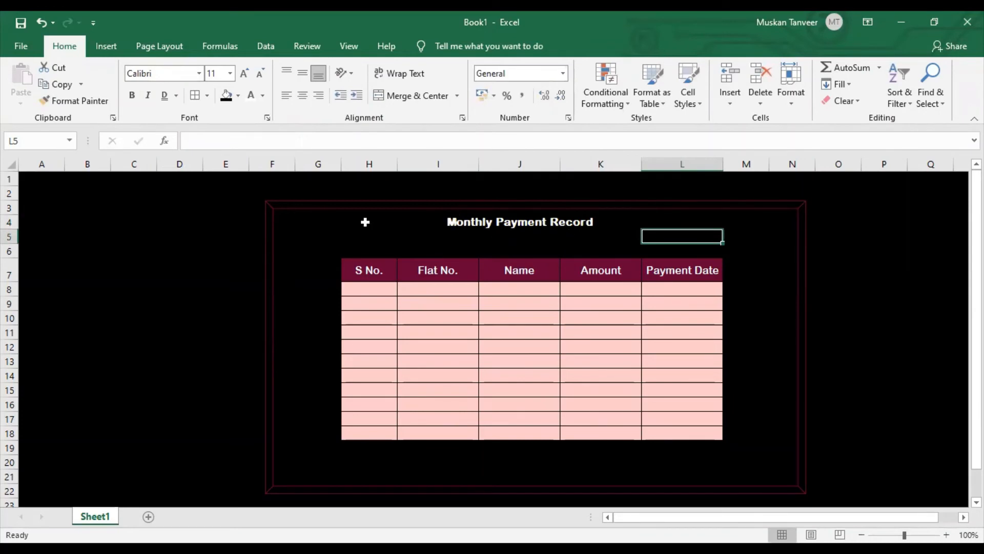
# - Spell "Monthly" vertically beside the table, one letter per cell in G7:G13
pyautogui.click(297, 270)
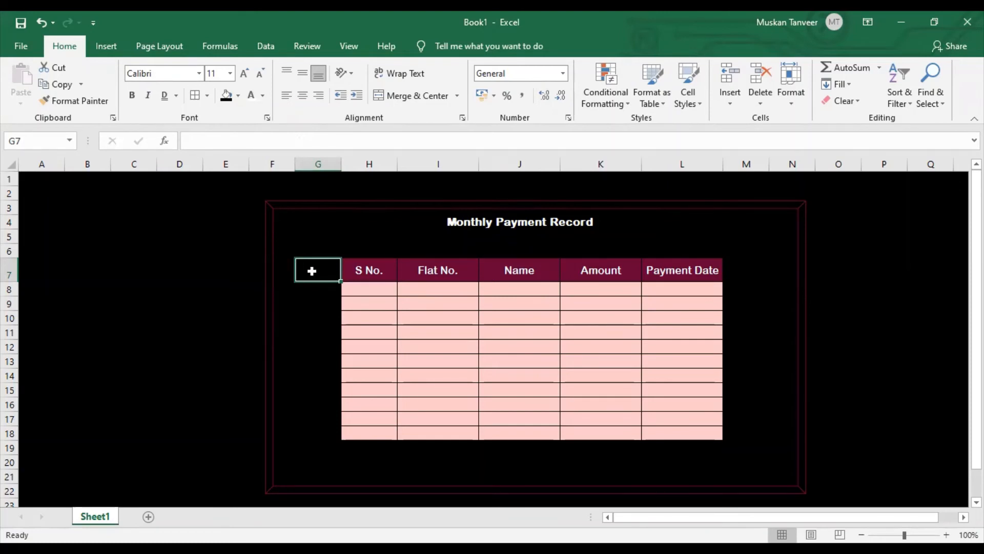
pyautogui.write('M')
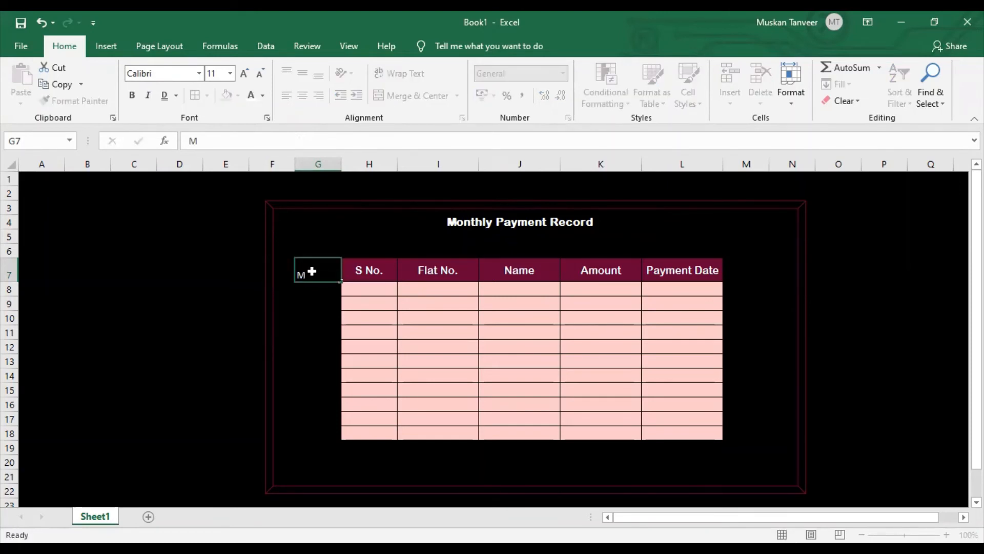
pyautogui.press('Return')
pyautogui.press('Return')
pyautogui.write('n')
pyautogui.press('Return')
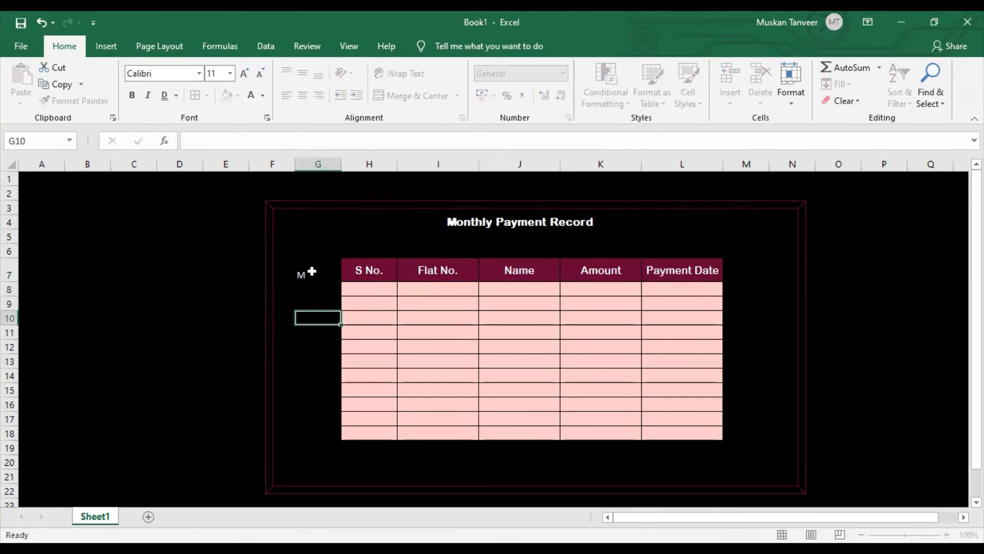
pyautogui.write('t')
pyautogui.press('Return')
pyautogui.write('h')
pyautogui.press('Return')
pyautogui.write('l y')
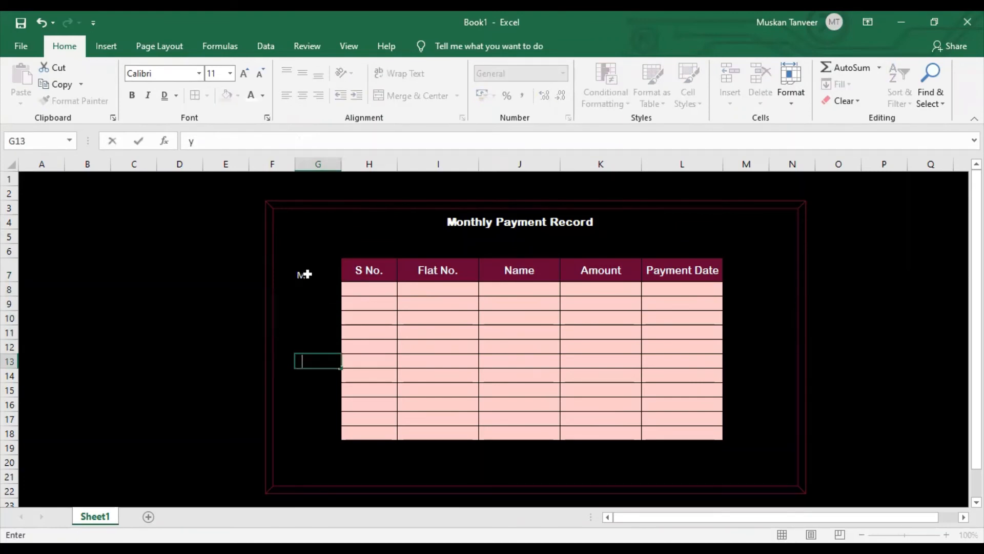
# - Make the vertical "Monthly" letters in G7:G13 white, bold and horizontally centered
pyautogui.moveTo(303, 275); pyautogui.dragTo(314, 361)
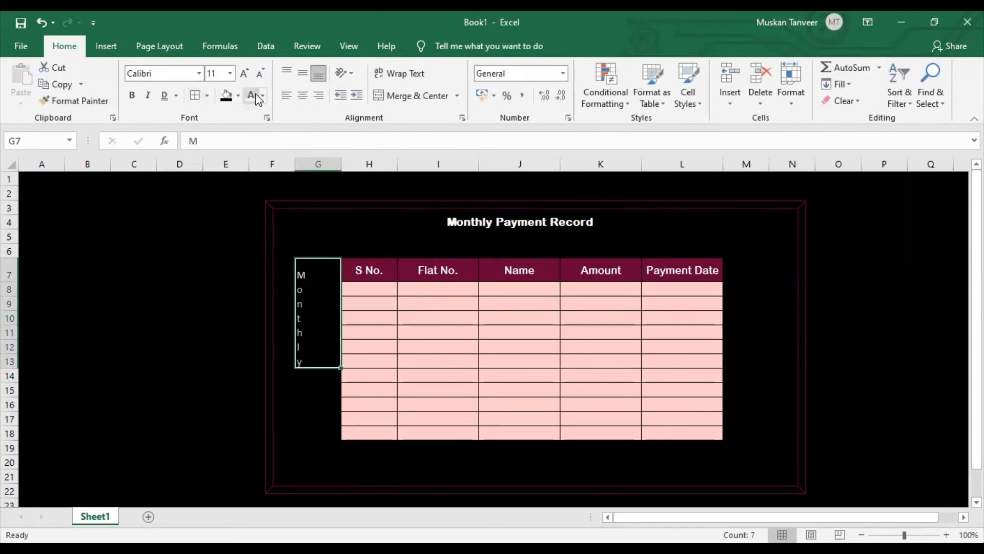
pyautogui.click(133, 95)
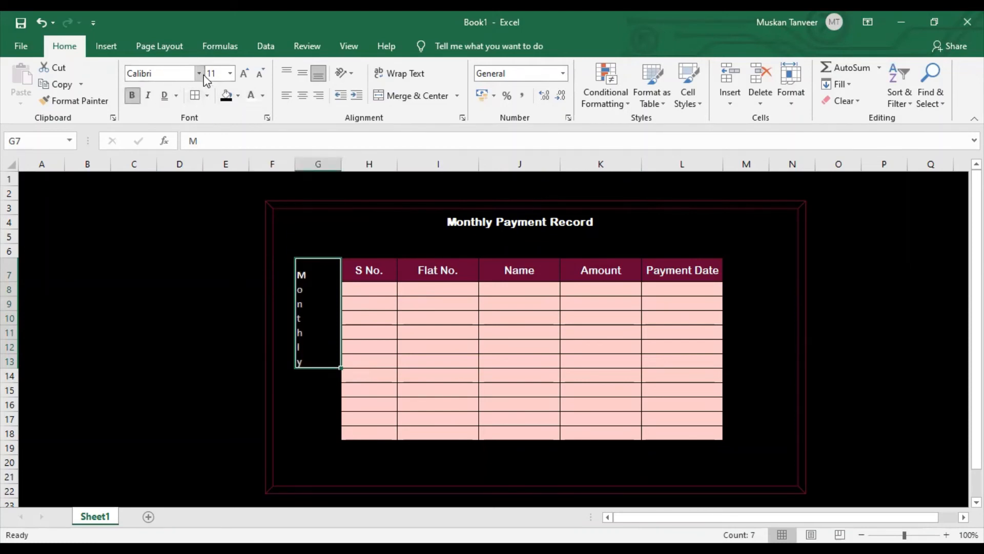
pyautogui.click(305, 97)
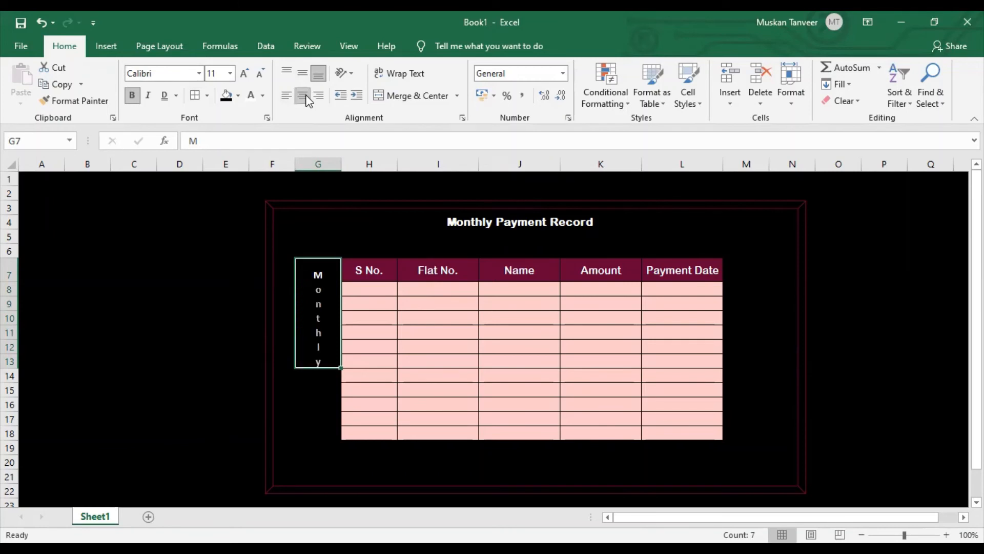
# - Enter "Record" as a whole word in cell G14, below the vertical "Monthly"
pyautogui.click(318, 385)
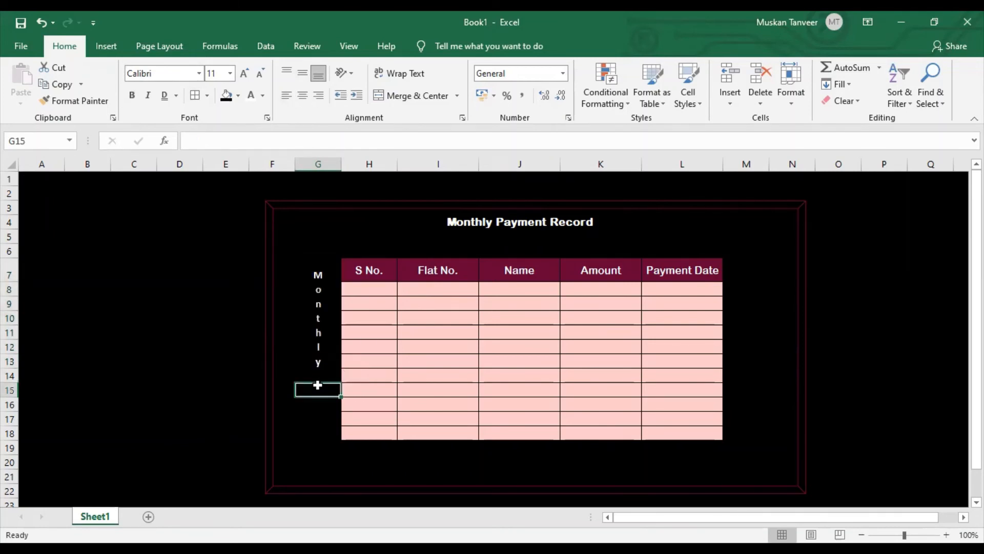
pyautogui.click(311, 377)
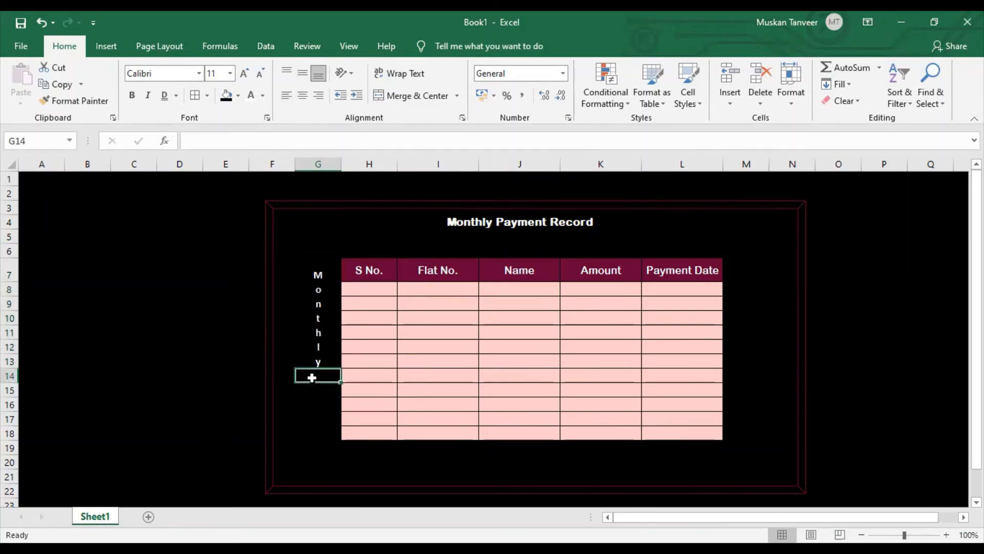
pyautogui.write('Record')
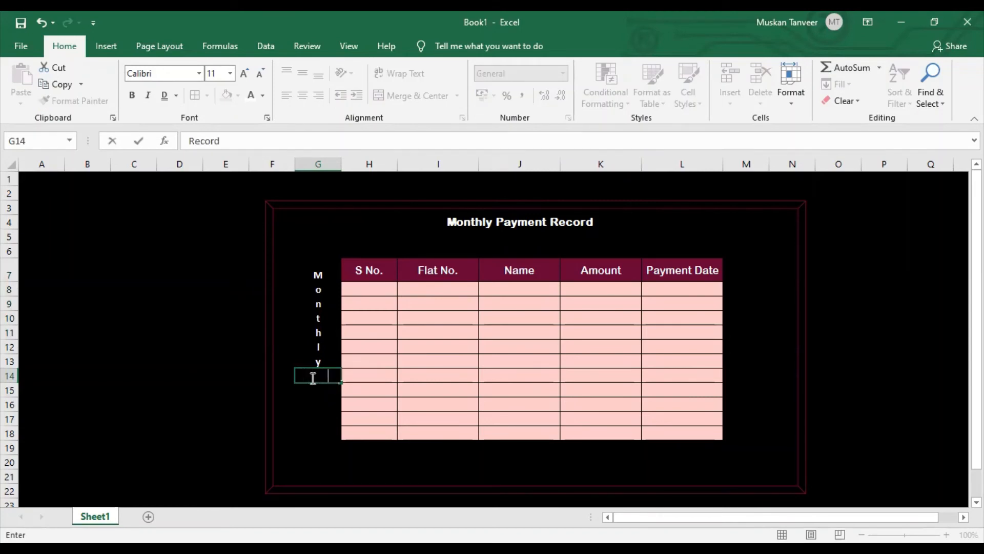
pyautogui.doubleClick(312, 378)
pyautogui.click(316, 394)
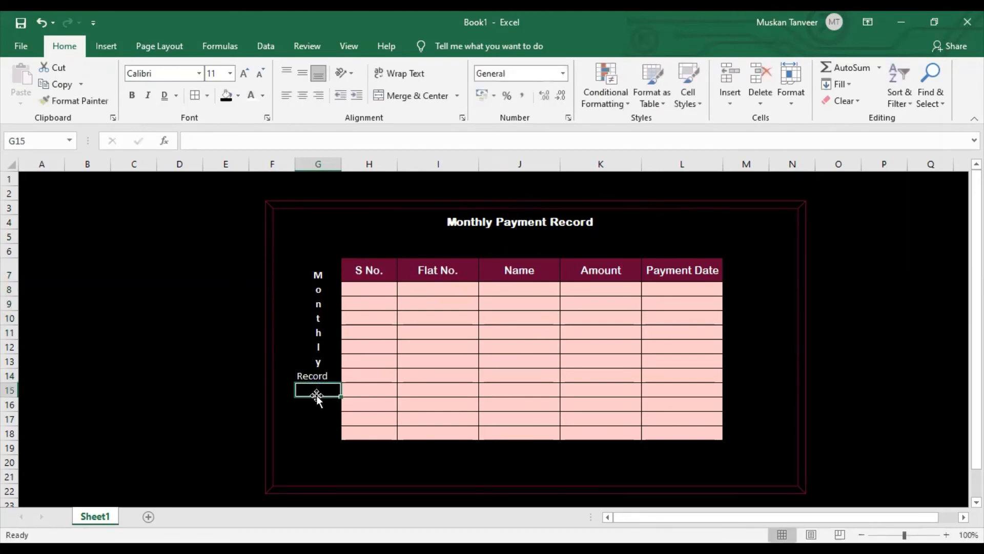
# - Center cell G14 horizontally and replace its text with "Payment"
pyautogui.click(312, 376)
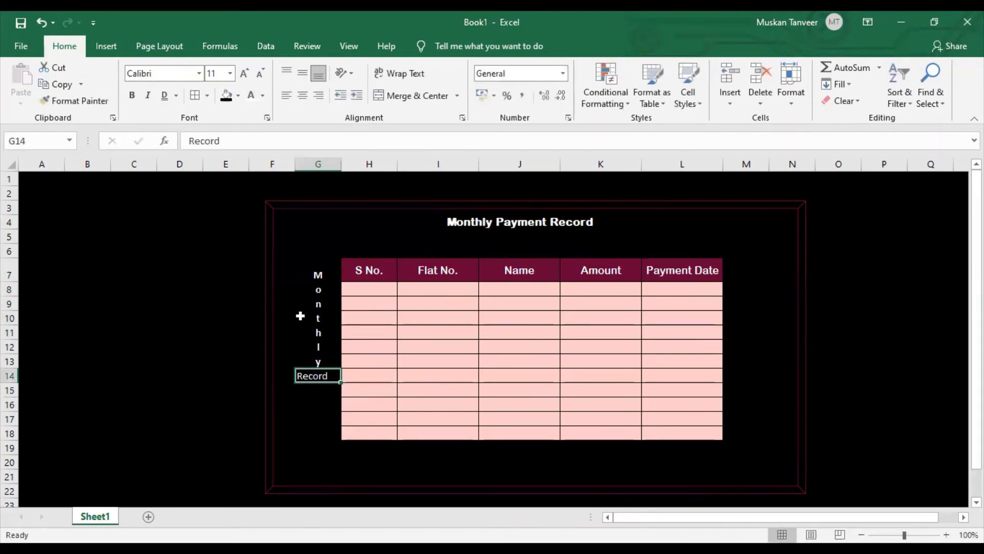
pyautogui.click(304, 96)
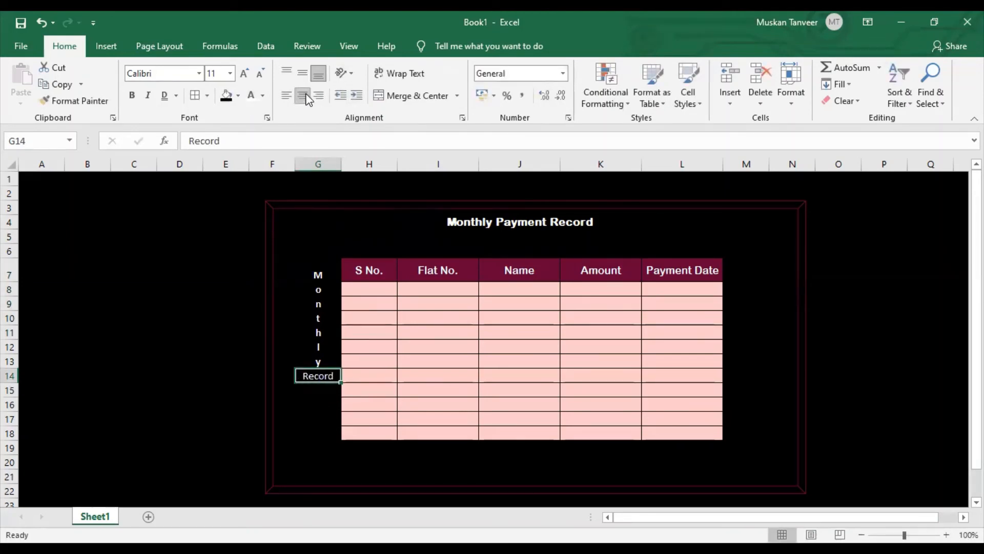
pyautogui.click(301, 391)
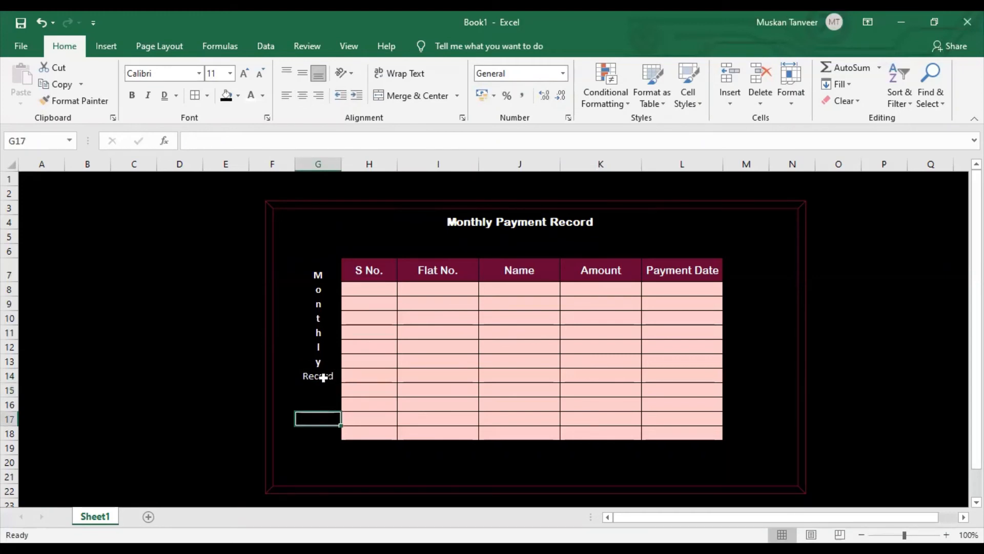
pyautogui.click(323, 377)
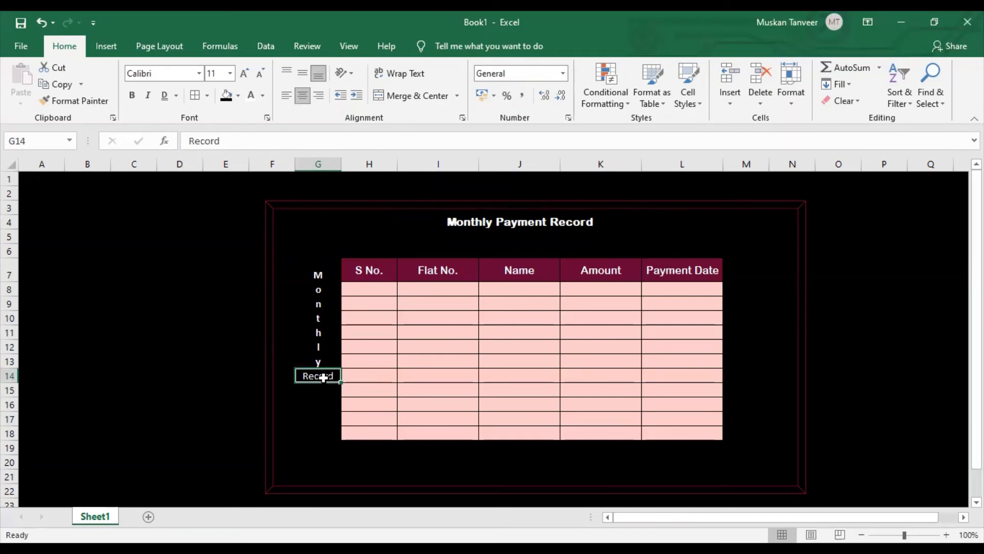
pyautogui.write('Payment')
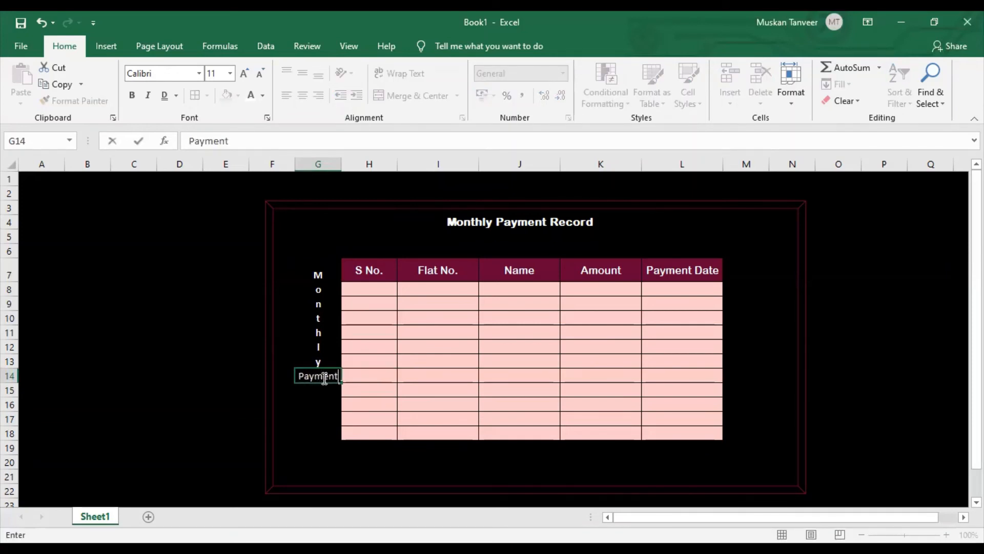
pyautogui.press('Return')
# - Spell "Record" vertically below "Payment", one letter per cell in G15:G20
pyautogui.write('R')
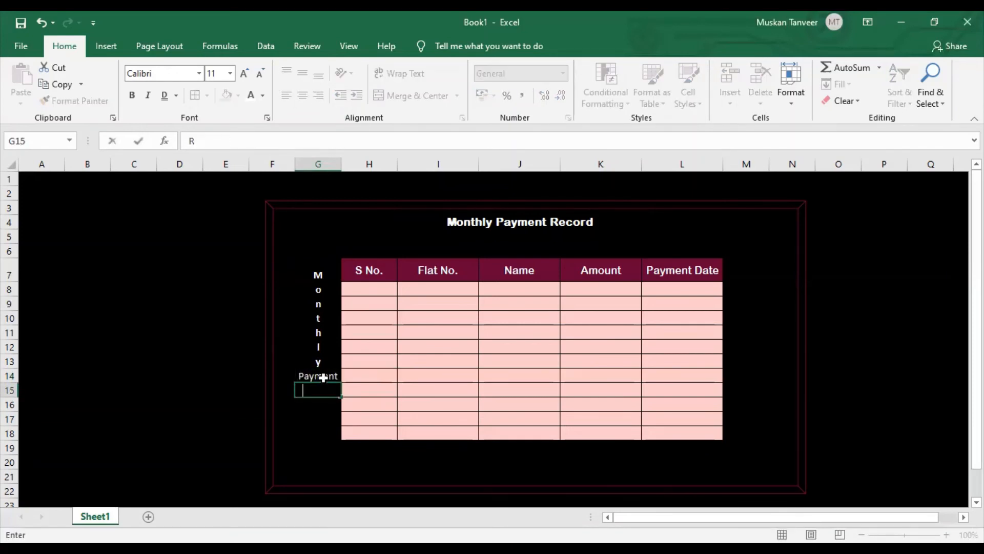
pyautogui.press('Return')
pyautogui.write('e')
pyautogui.press('Return')
pyautogui.write('c')
pyautogui.press('Return')
pyautogui.write('o')
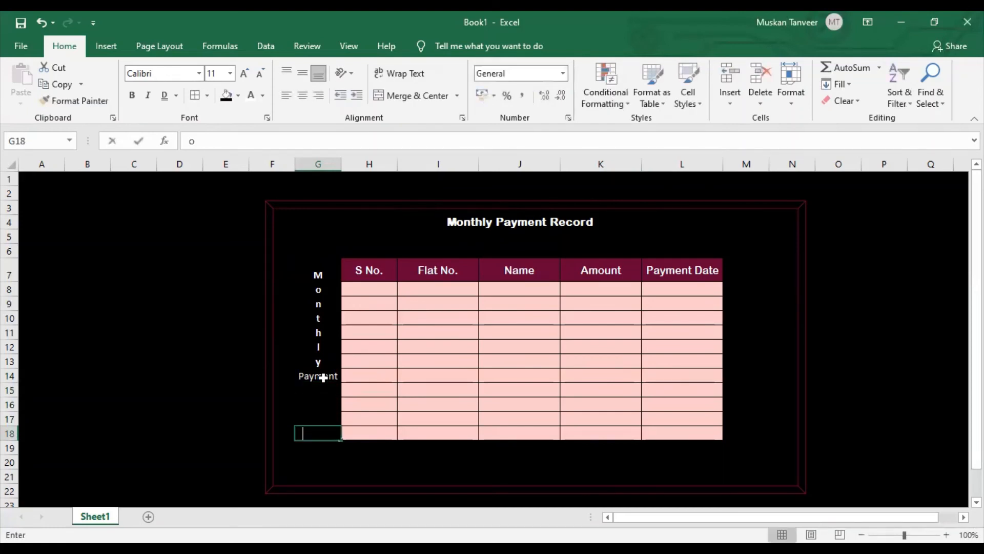
pyautogui.press('Return')
pyautogui.write('r')
pyautogui.press('Return')
pyautogui.write('d')
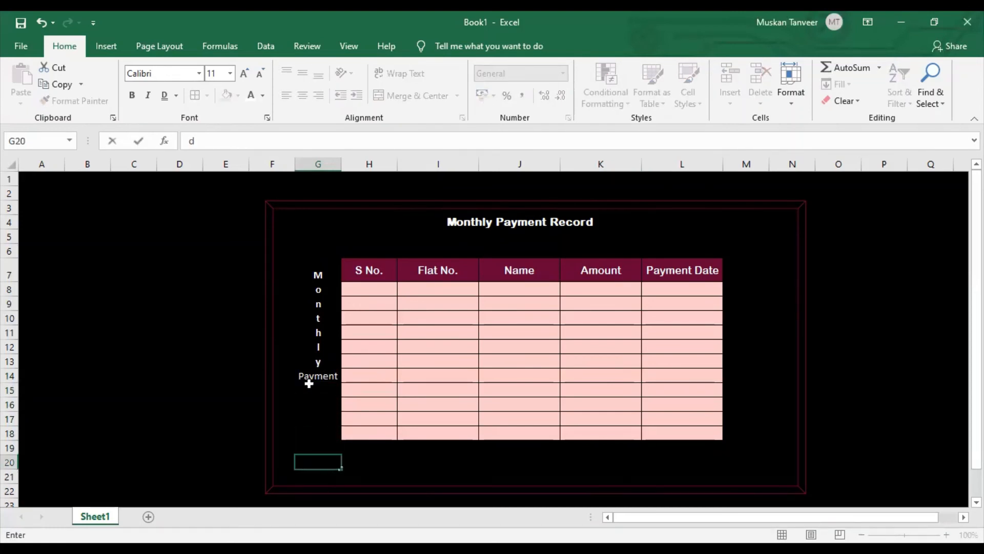
# - Make the vertical "Record" letters in G15:G20 white and center them horizontally
pyautogui.moveTo(304, 388); pyautogui.dragTo(320, 464)
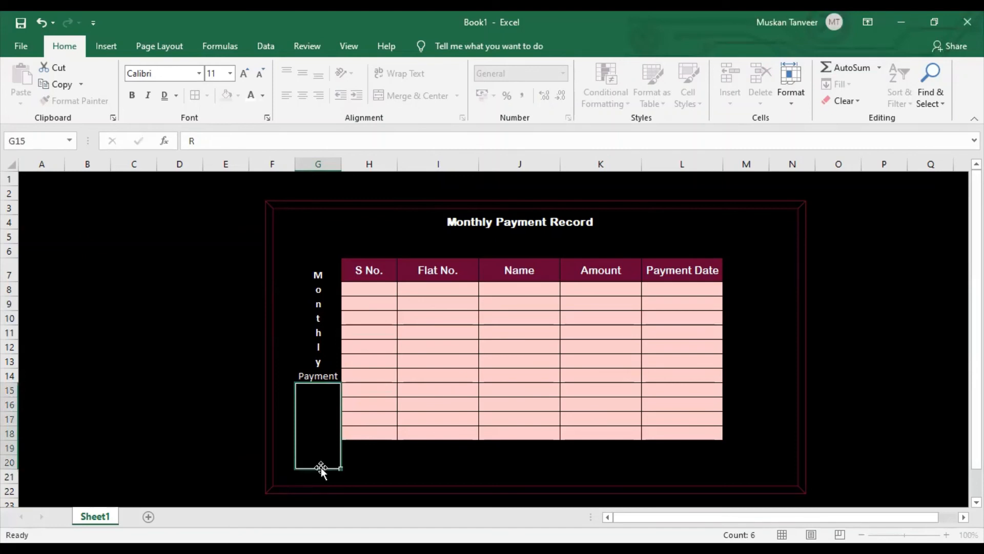
pyautogui.click(247, 99)
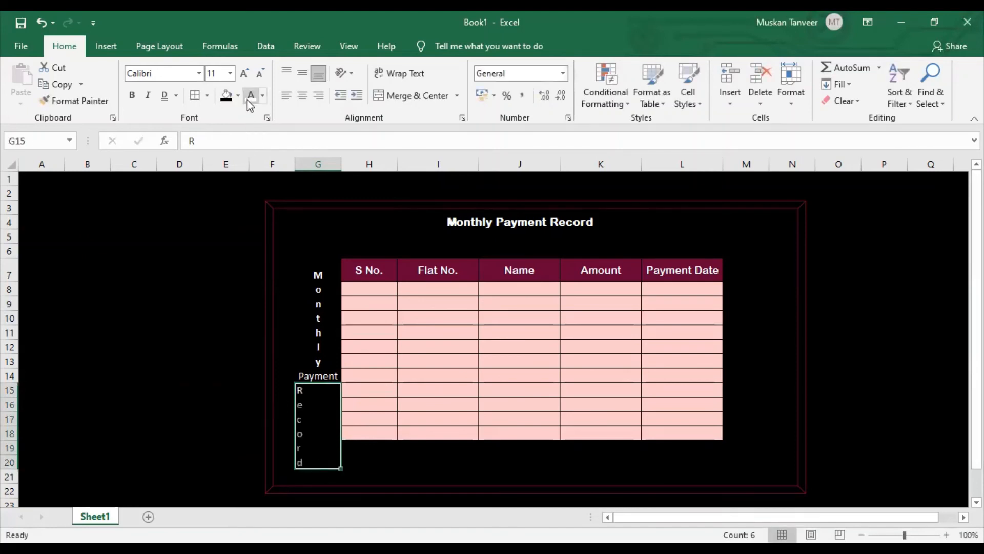
pyautogui.click(302, 97)
# - Make the whole vertical title in G7:G20 bold, set its font to Agency FB and deselect it
pyautogui.click(301, 301)
pyautogui.moveTo(307, 275); pyautogui.dragTo(330, 462)
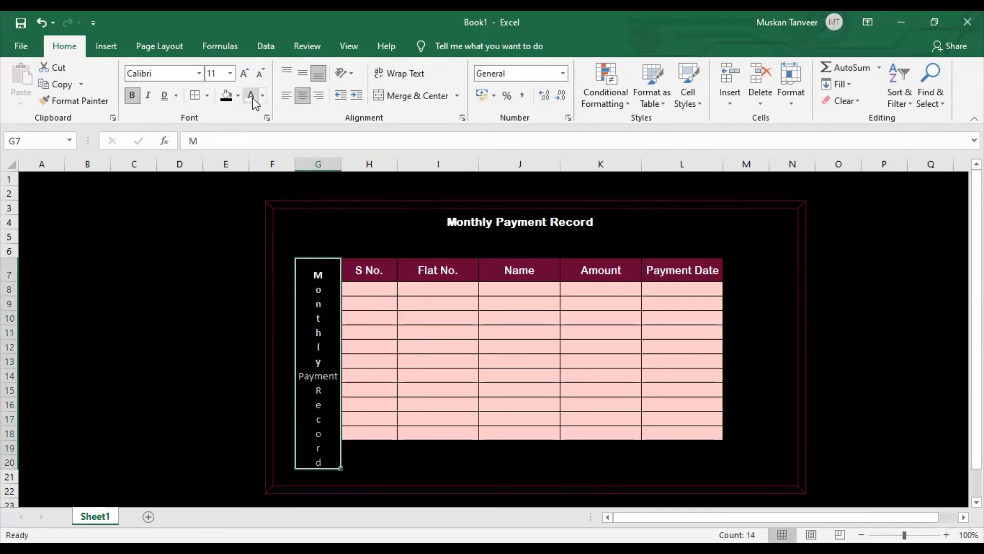
pyautogui.click(132, 97)
pyautogui.click(131, 98)
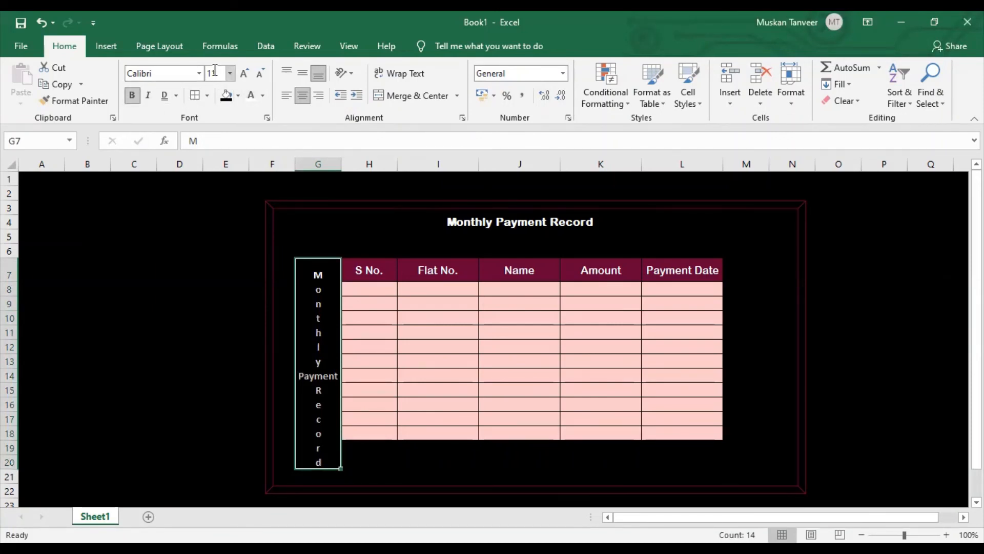
pyautogui.click(199, 73)
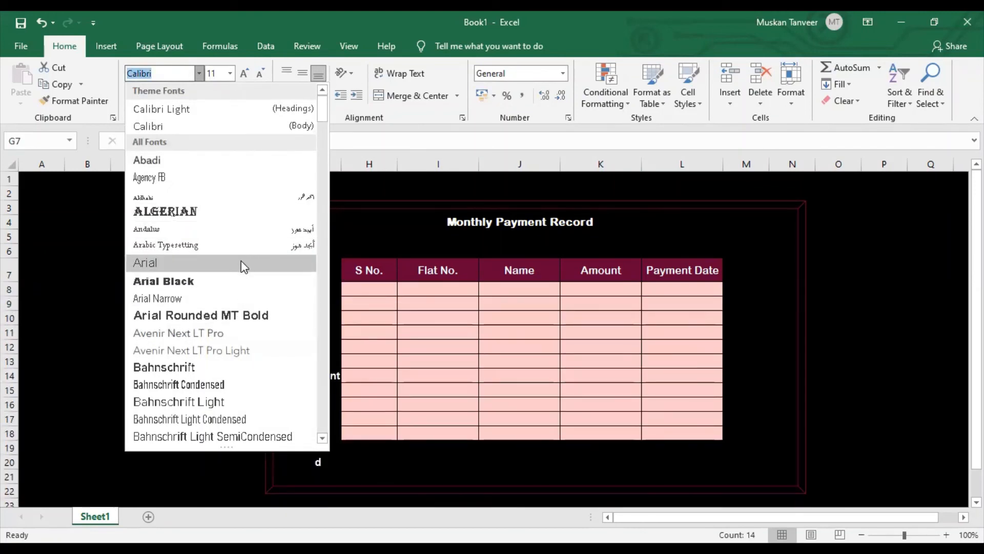
pyautogui.click(232, 183)
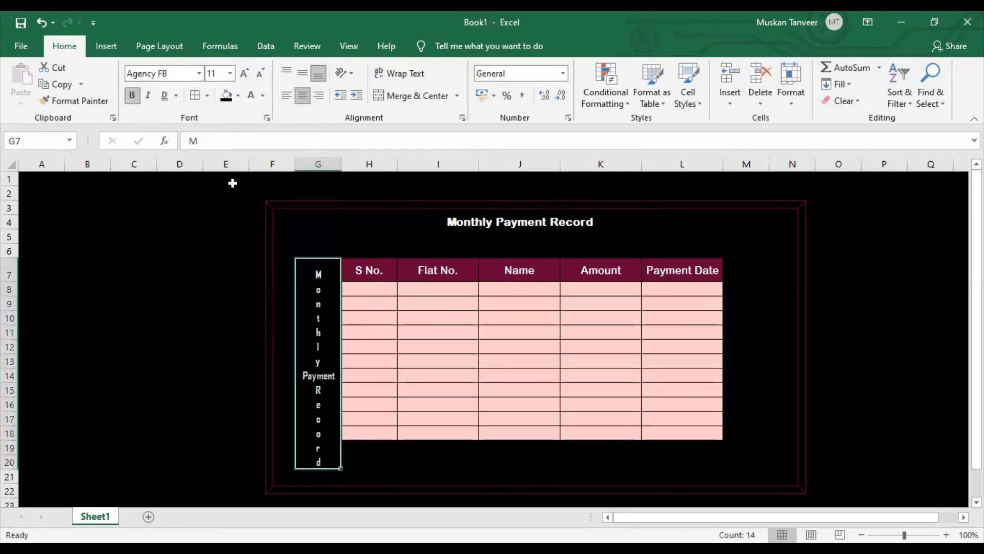
pyautogui.click(463, 459)
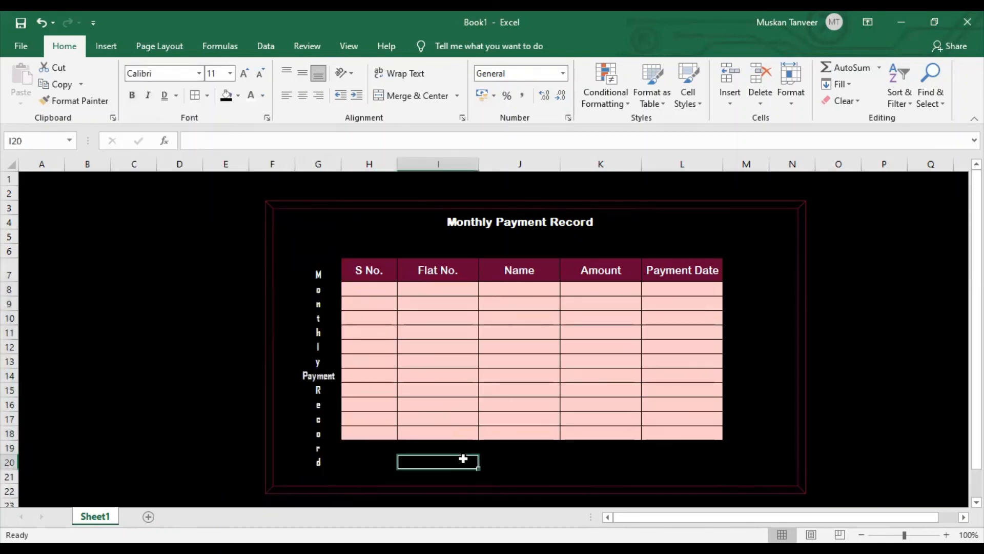
pyautogui.click(698, 463)
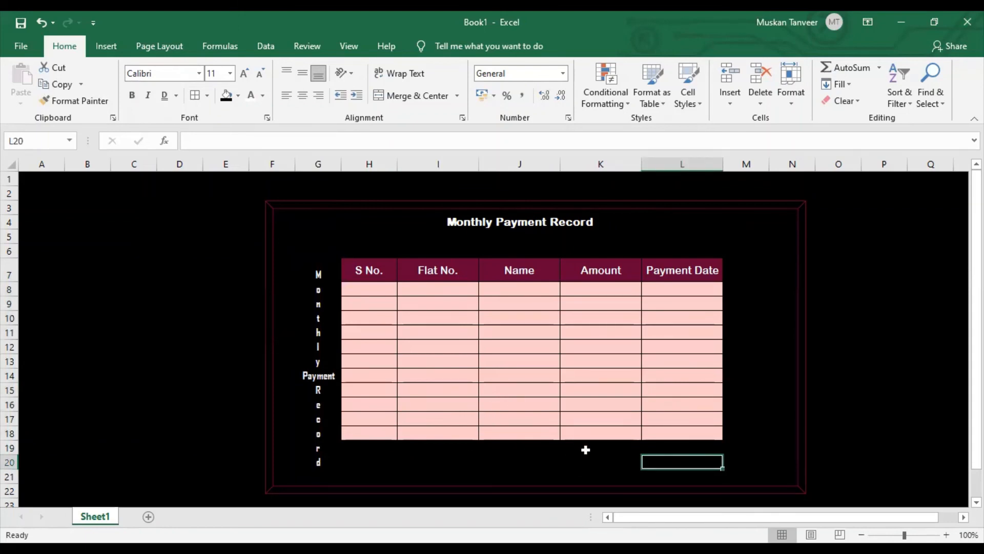
pyautogui.click(62, 264)
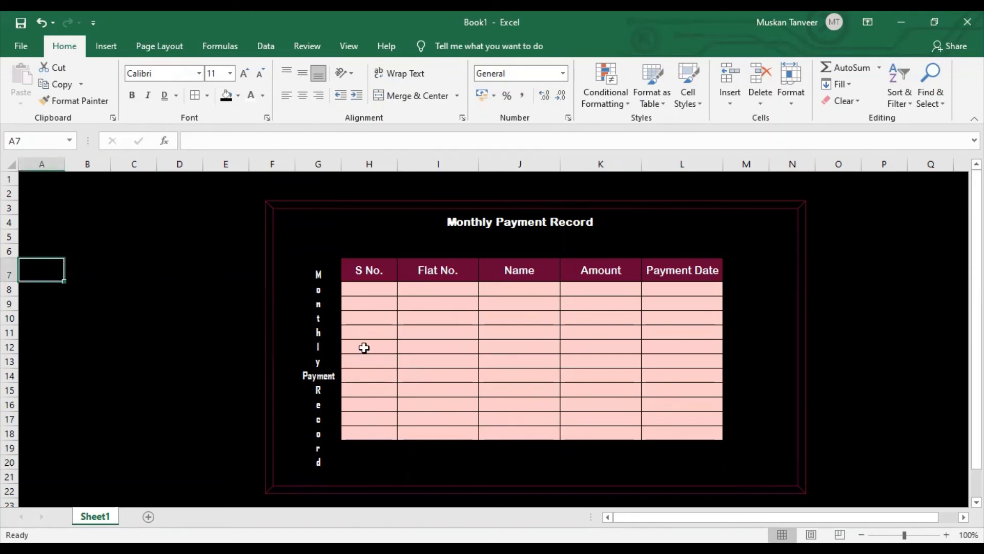
pyautogui.click(214, 314)
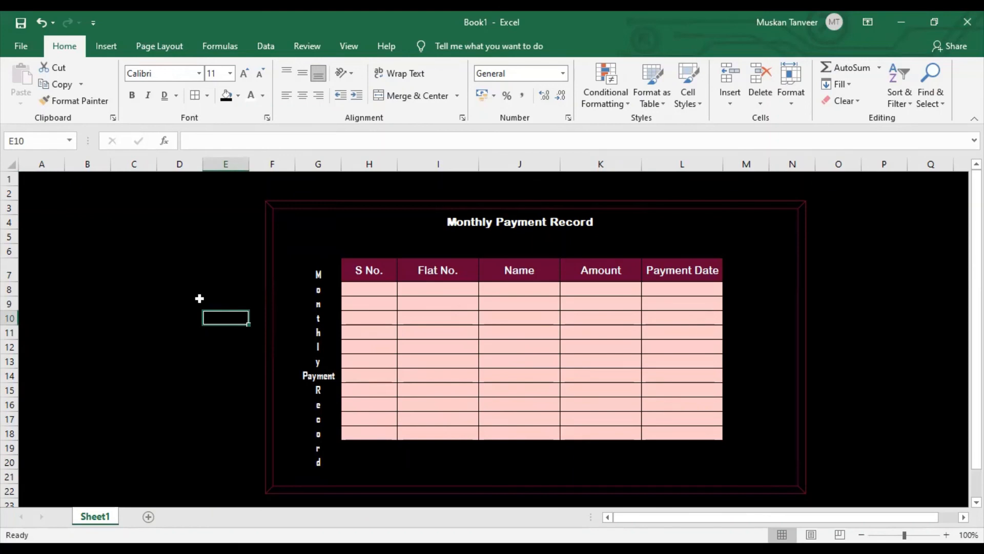
pyautogui.click(134, 218)
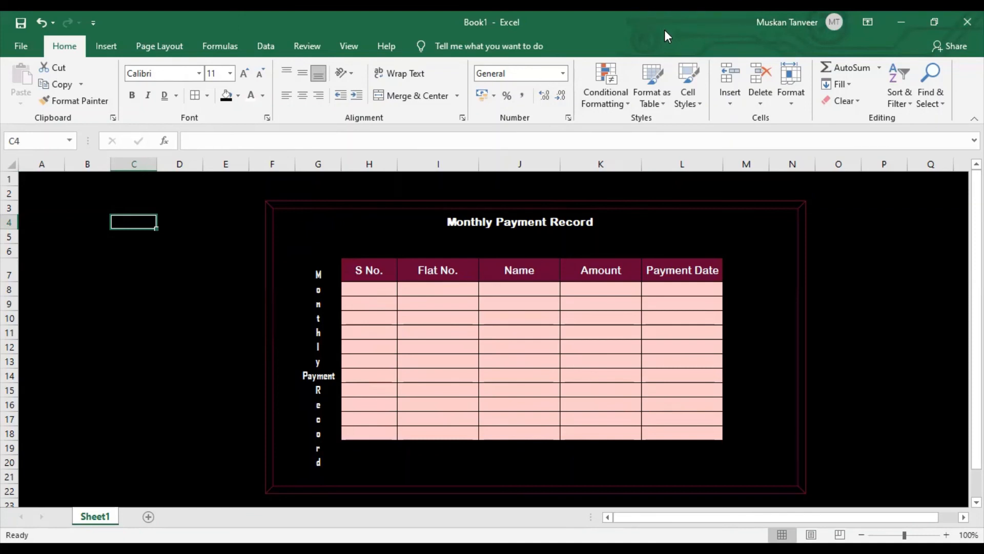
pyautogui.click(682, 235)
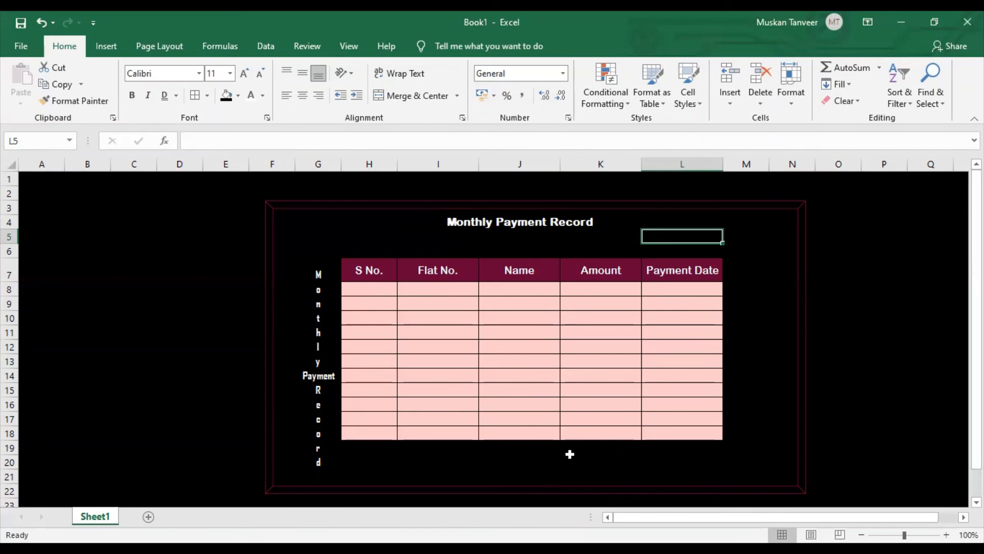